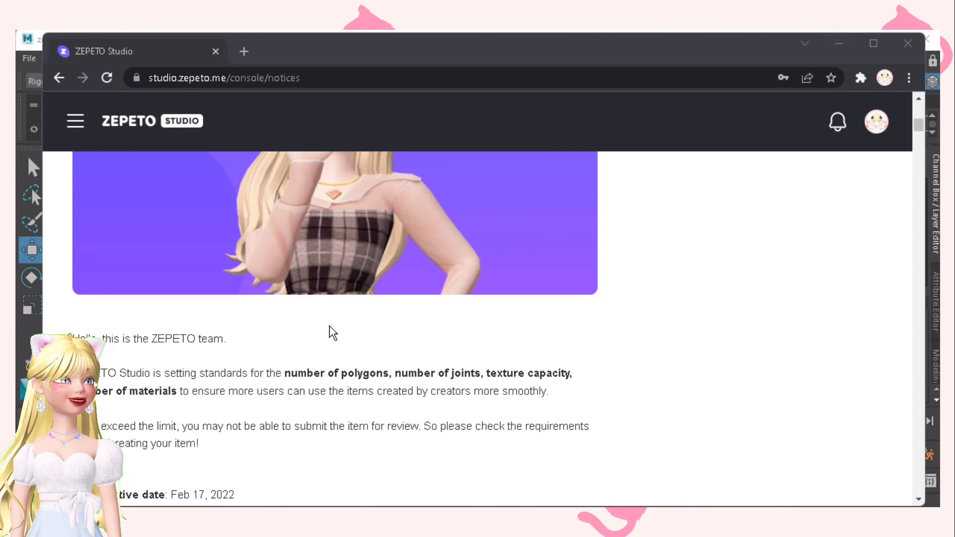
# - Review the ZEPETO Studio notice's polygon limits by item category, including the limit for a full outfit
pyautogui.scroll(-3, 321, 324)
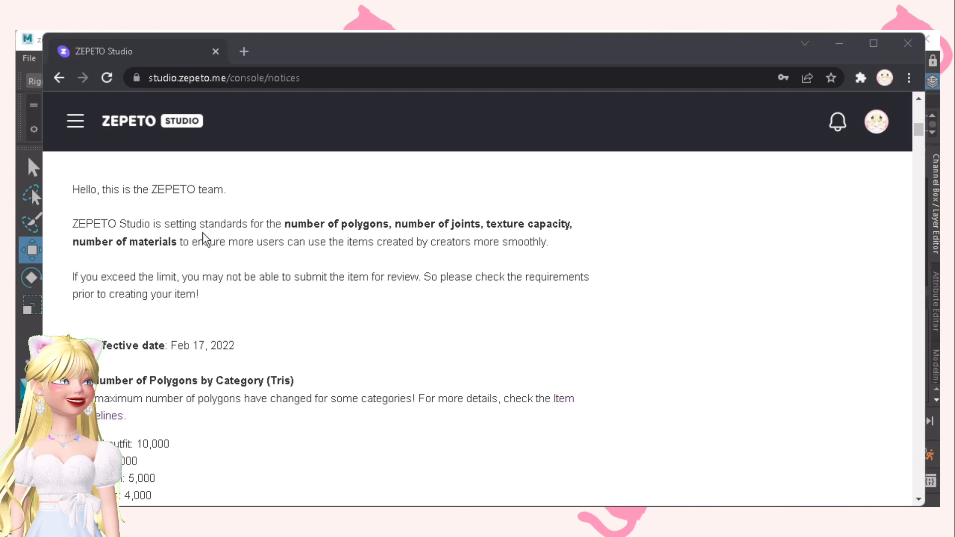
pyautogui.moveTo(176, 225); pyautogui.dragTo(220, 225)
pyautogui.scroll(-3, 296, 322)
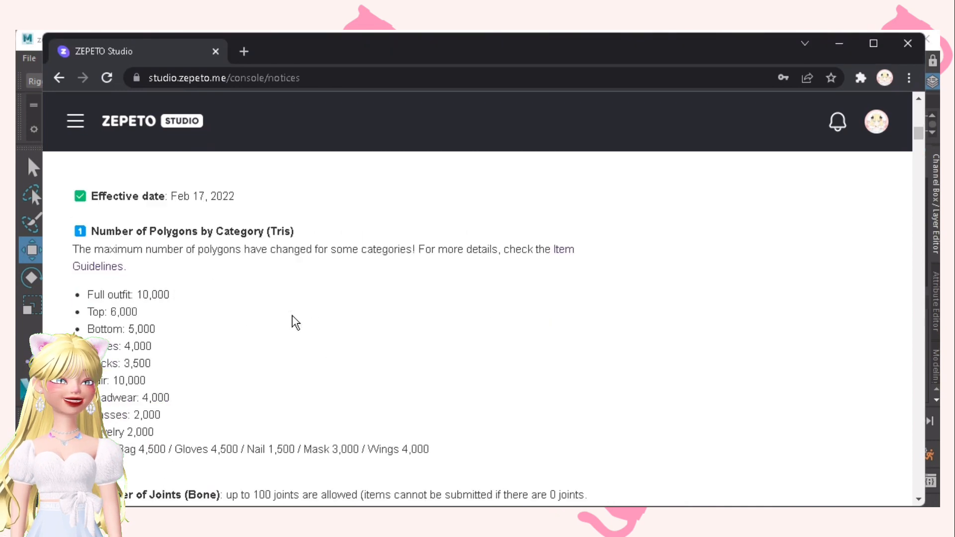
pyautogui.moveTo(120, 231); pyautogui.dragTo(244, 234)
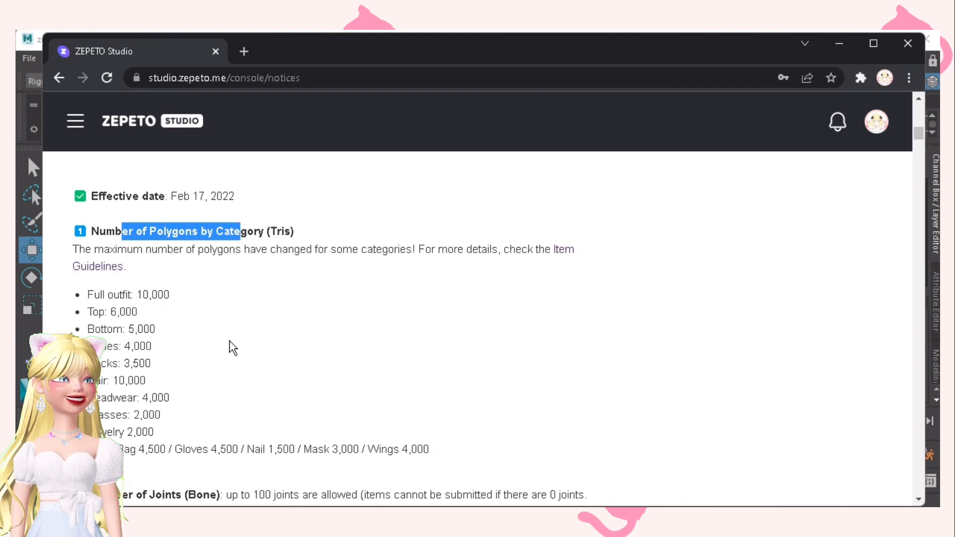
pyautogui.scroll(-2, 212, 363)
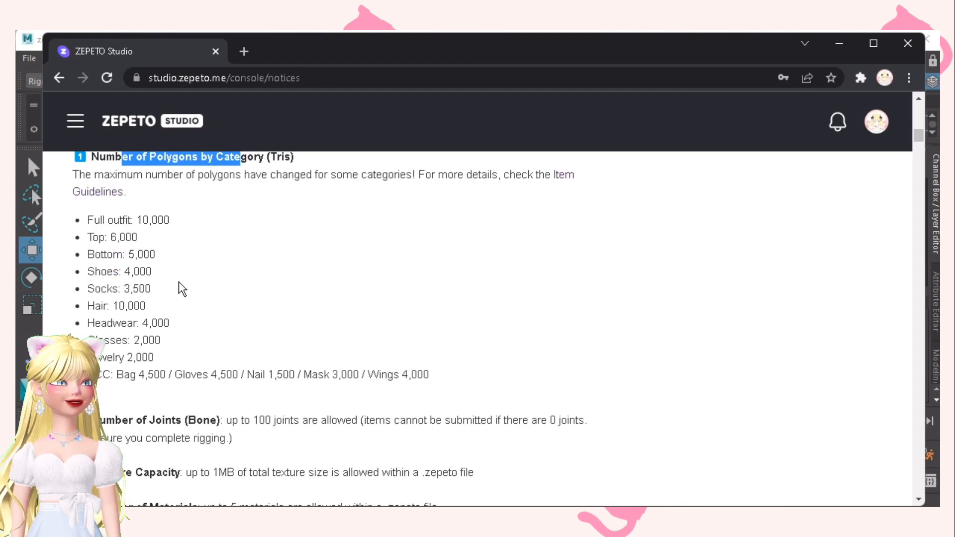
pyautogui.moveTo(89, 219); pyautogui.dragTo(181, 227)
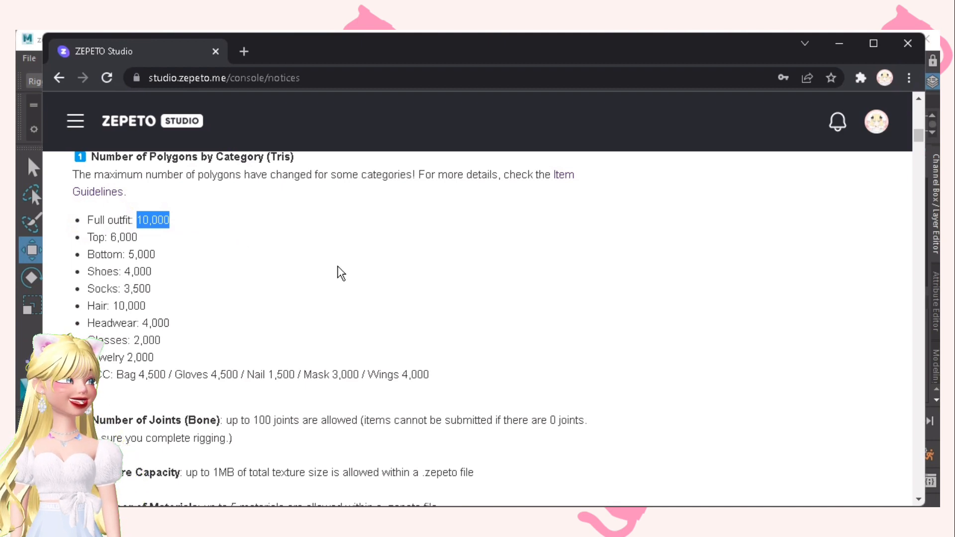
pyautogui.scroll(-1, 346, 271)
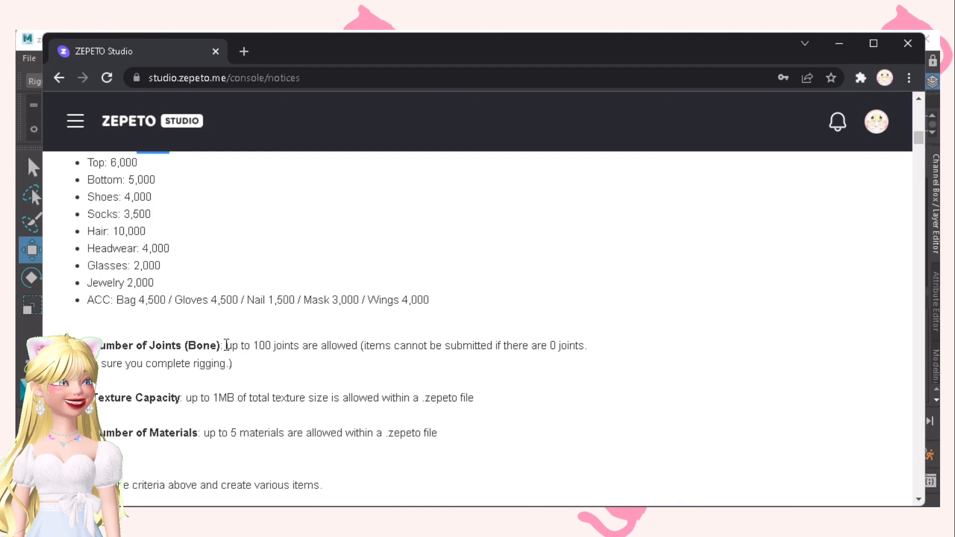
# - Read the notice's limits for number of joints, texture capacity and number of materials in a .zepeto file
pyautogui.moveTo(264, 345); pyautogui.dragTo(314, 346)
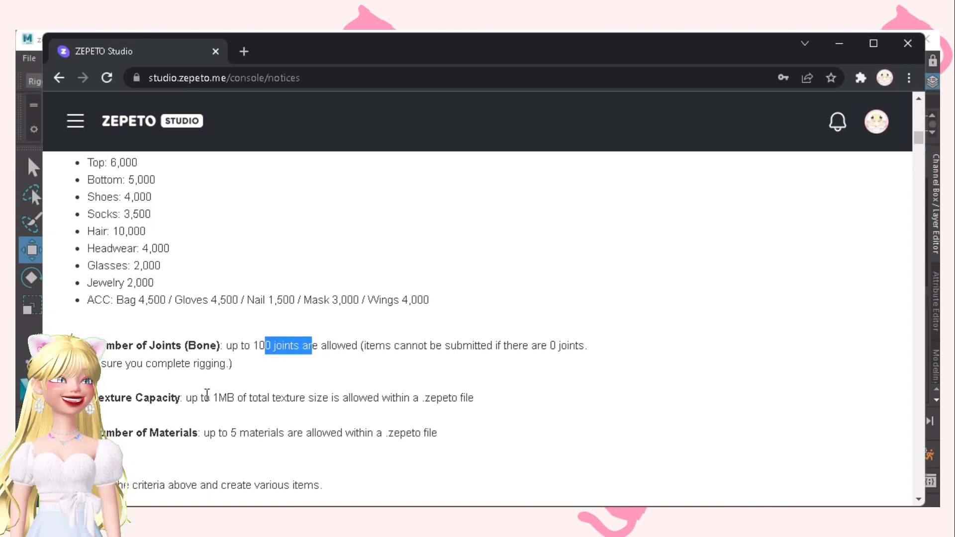
pyautogui.click(211, 401)
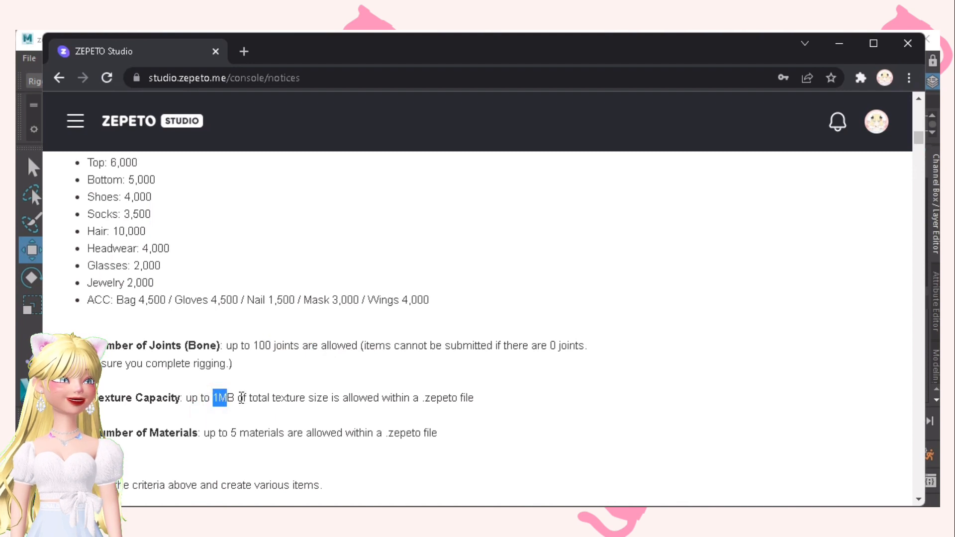
pyautogui.moveTo(238, 401); pyautogui.dragTo(344, 401)
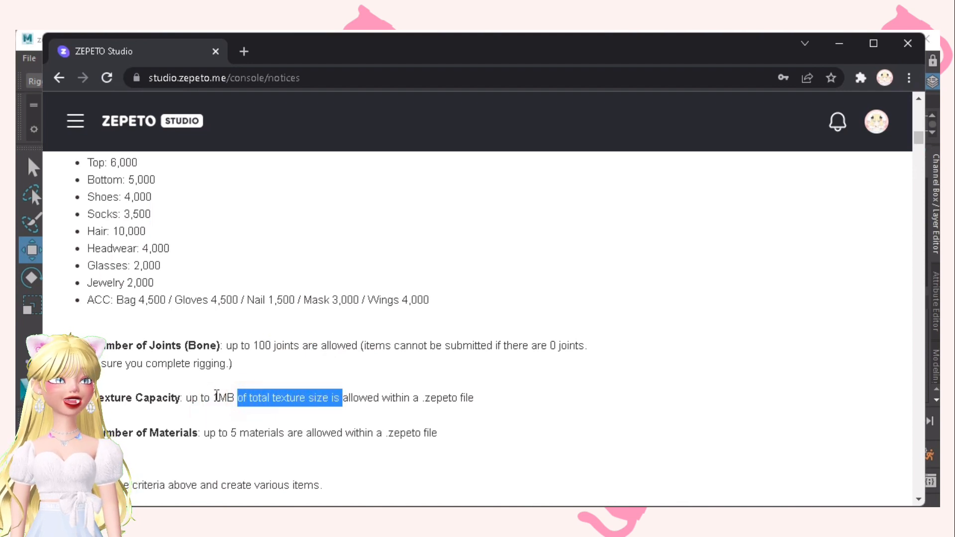
pyautogui.moveTo(214, 398); pyautogui.dragTo(259, 397)
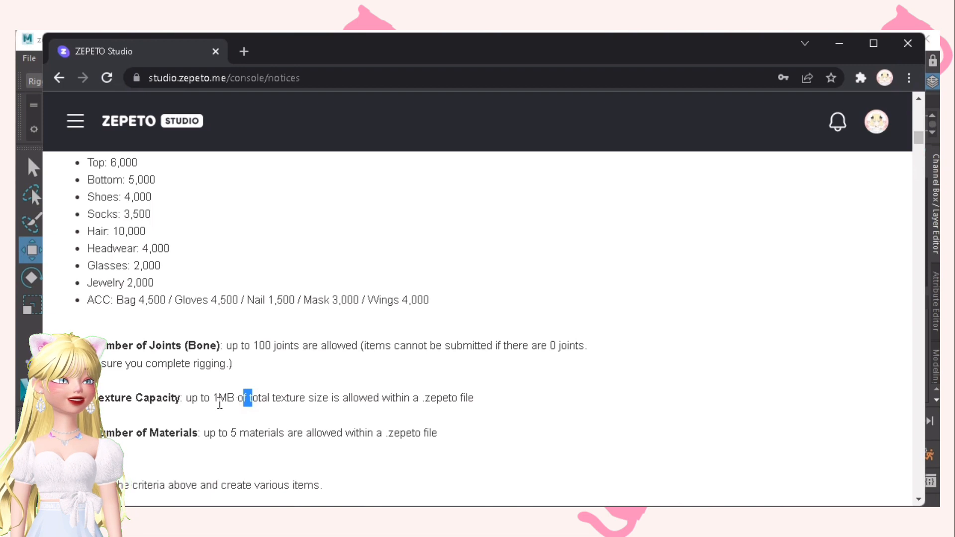
pyautogui.moveTo(219, 398); pyautogui.dragTo(227, 397)
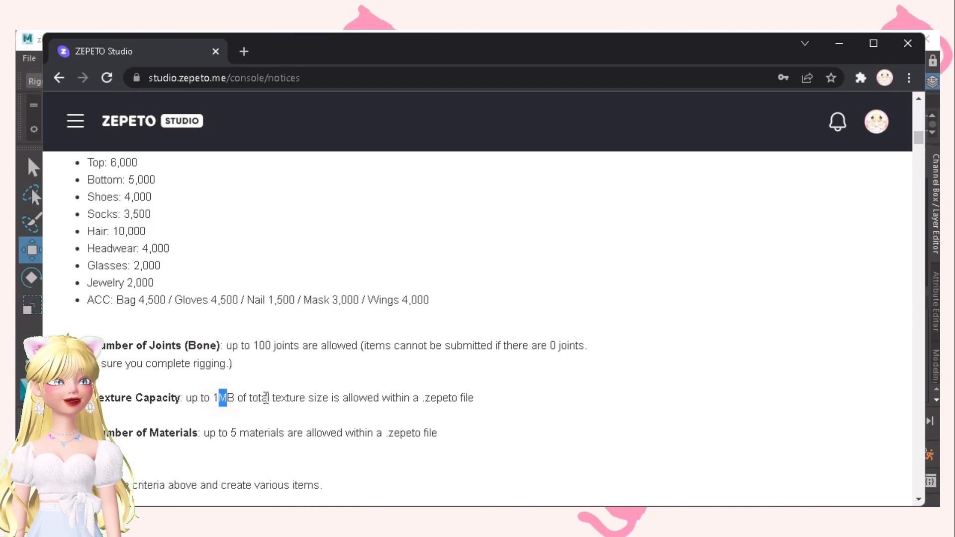
pyautogui.scroll(-2, 295, 382)
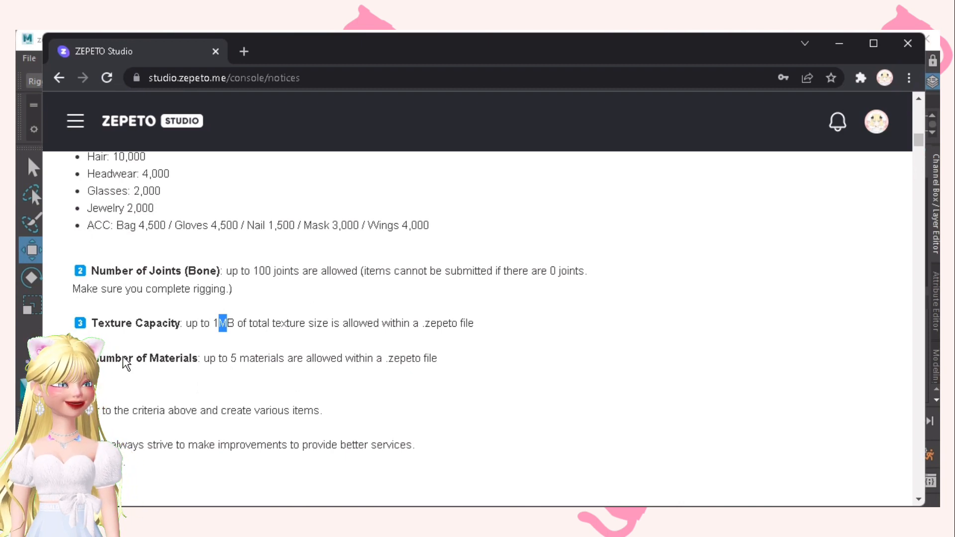
pyautogui.doubleClick(234, 358)
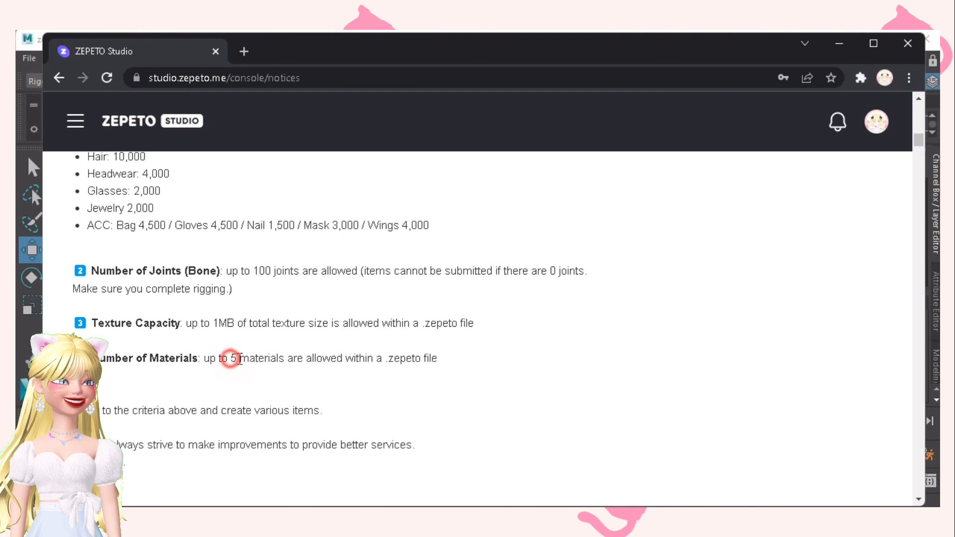
pyautogui.moveTo(265, 358); pyautogui.dragTo(276, 358)
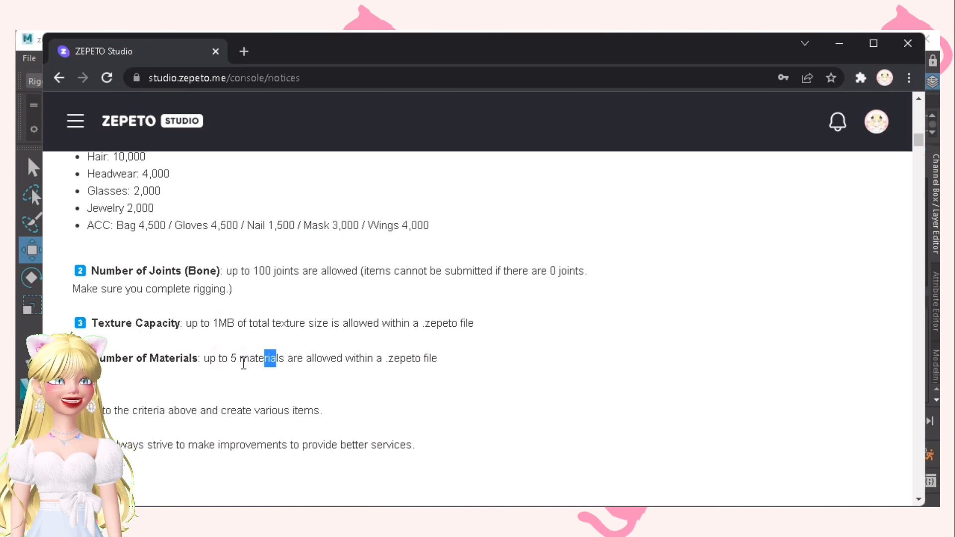
pyautogui.scroll(-2, 244, 363)
pyautogui.moveTo(166, 340); pyautogui.dragTo(229, 350)
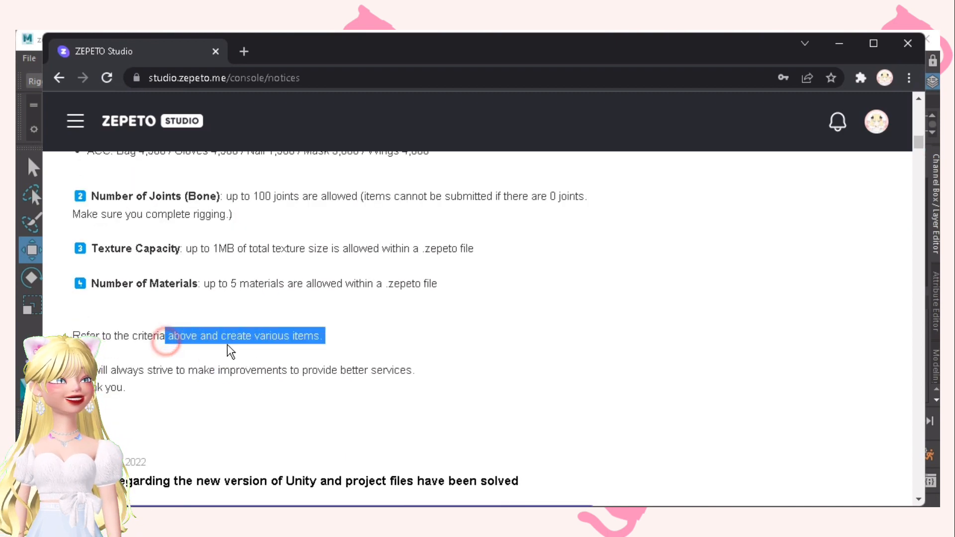
pyautogui.click(148, 333)
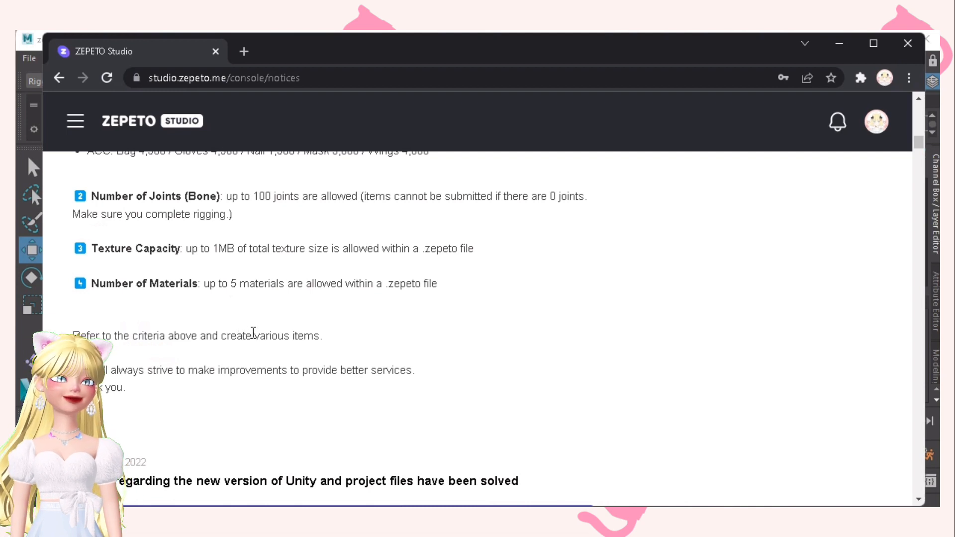
pyautogui.scroll(3, 260, 335)
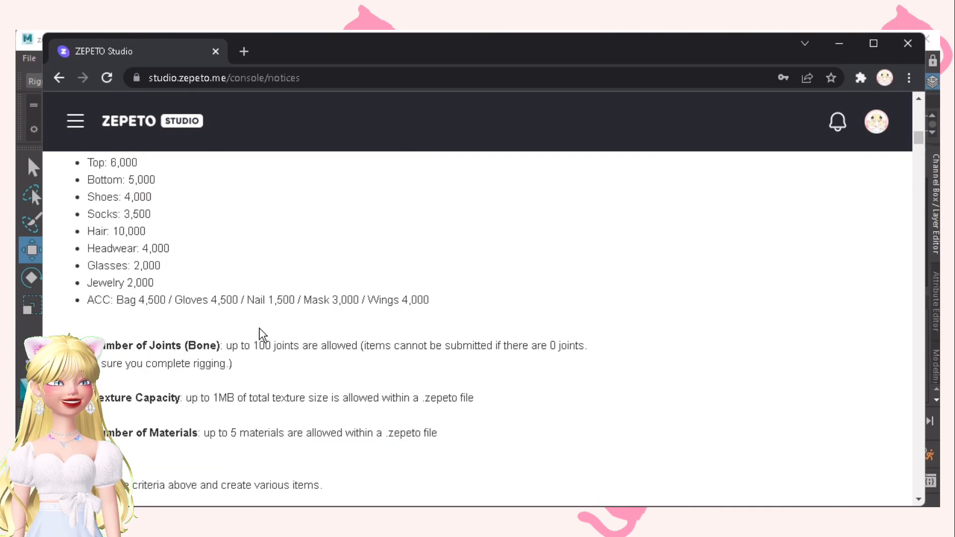
pyautogui.moveTo(99, 351); pyautogui.dragTo(436, 338)
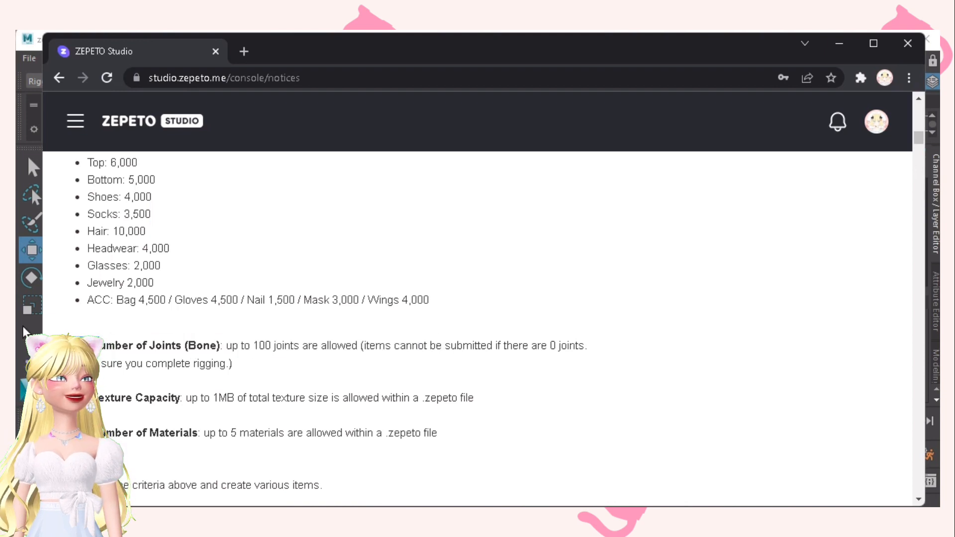
# - Switch to Maya and import the creatorBaseSet_zepeto file from the BODIES > 2022 folder into the dress scene
pyautogui.click(23, 329)
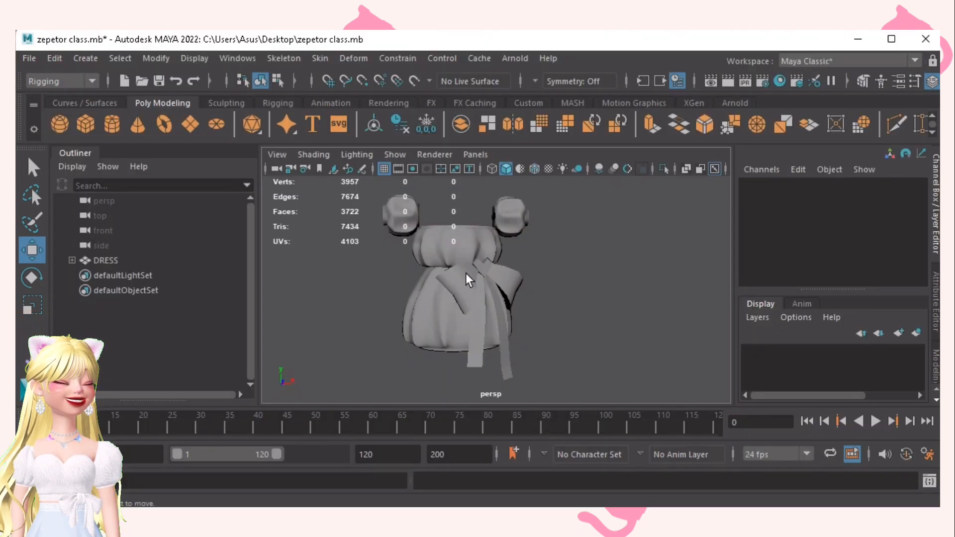
pyautogui.keyDown('alt'); pyautogui.moveTo(498, 276); pyautogui.dragTo(513, 294); pyautogui.keyUp('alt')
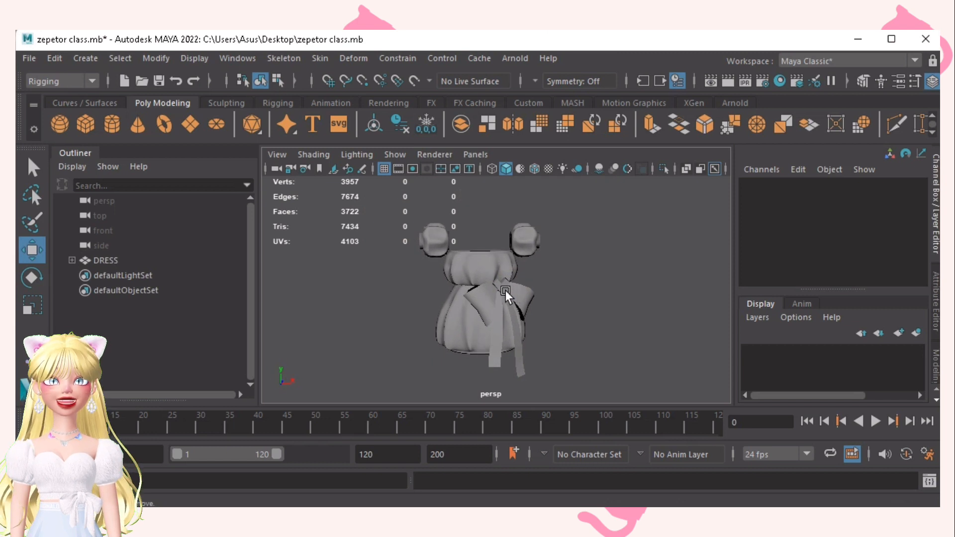
pyautogui.keyDown('alt'); pyautogui.moveTo(495, 277); pyautogui.dragTo(481, 287); pyautogui.keyUp('alt')
pyautogui.moveTo(203, 506)
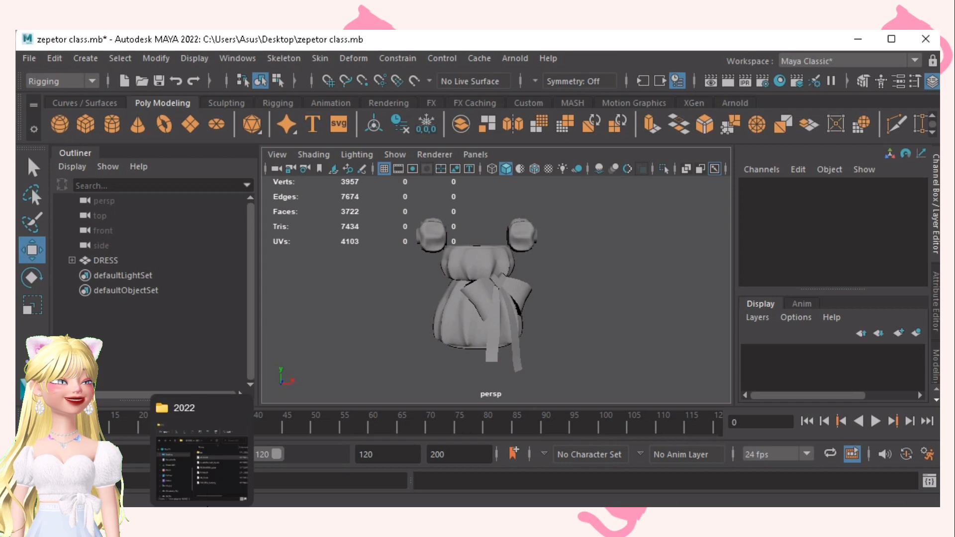
pyautogui.click(206, 472)
pyautogui.moveTo(318, 264); pyautogui.dragTo(604, 264)
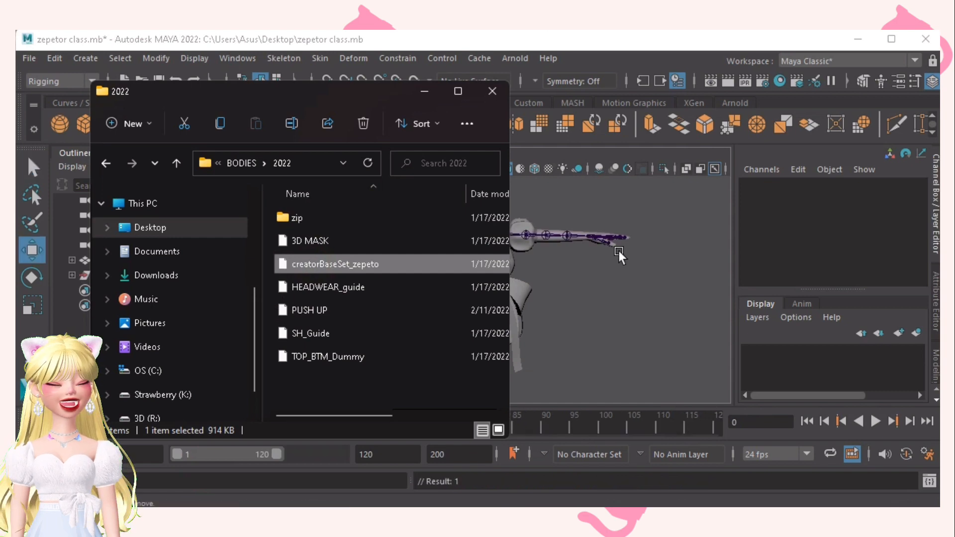
pyautogui.click(625, 311)
# - Expand the zepeto_creatorBaseSet group and select its hips joint to highlight the whole skeleton
pyautogui.keyDown('alt'); pyautogui.moveTo(420, 255); pyautogui.dragTo(547, 263); pyautogui.keyUp('alt')
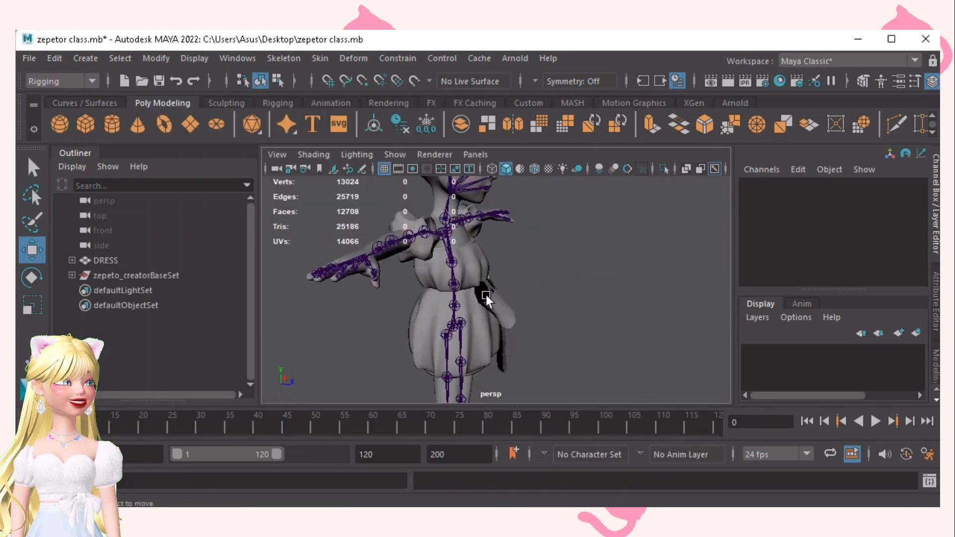
pyautogui.keyDown('alt'); pyautogui.moveTo(485, 295); pyautogui.dragTo(503, 210); pyautogui.keyUp('alt')
pyautogui.keyDown('alt'); pyautogui.moveTo(591, 279); pyautogui.dragTo(513, 273, button='right'); pyautogui.keyUp('alt')
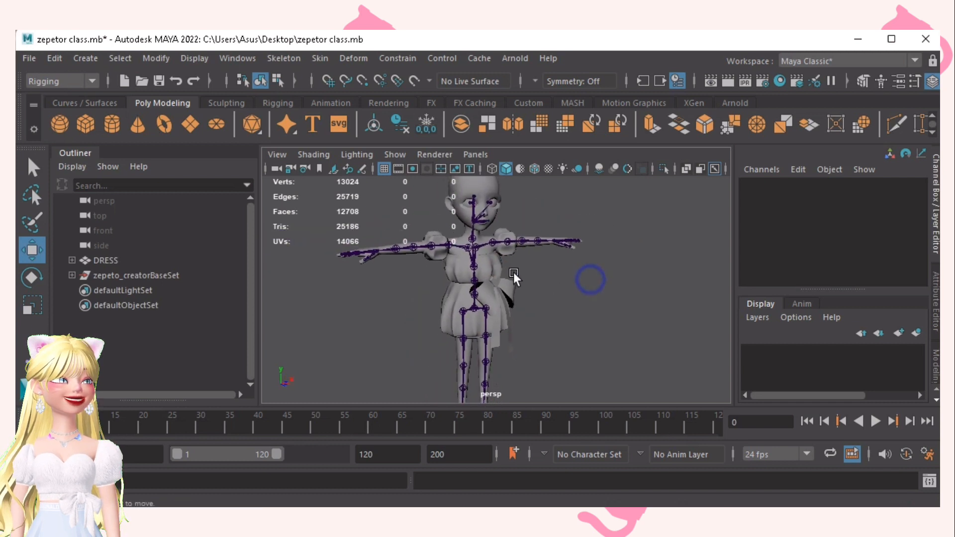
pyautogui.keyDown('alt'); pyautogui.moveTo(513, 273); pyautogui.dragTo(477, 291); pyautogui.keyUp('alt')
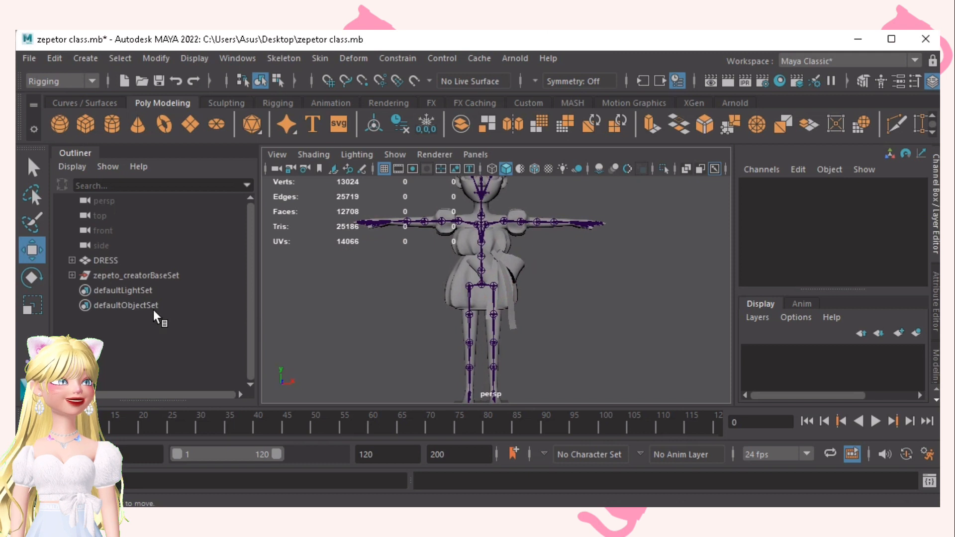
pyautogui.click(72, 275)
pyautogui.click(121, 303)
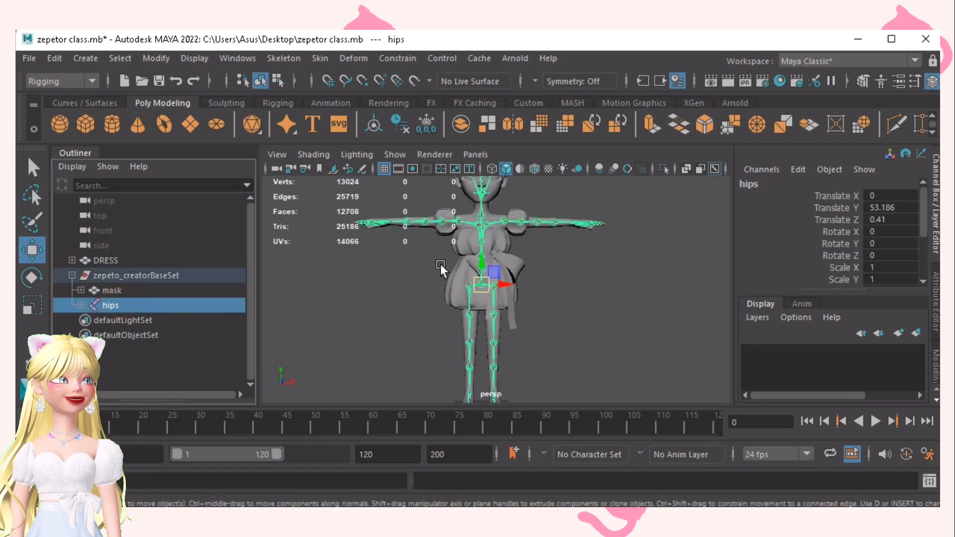
# - Select the skeleton's joints from lowerArm_L out to the fingers
pyautogui.moveTo(441, 265)
pyautogui.keyDown('alt'); pyautogui.mouseDown()
pyautogui.moveTo(421, 286)
pyautogui.moveTo(446, 279)
pyautogui.mouseUp(); pyautogui.keyUp('alt')
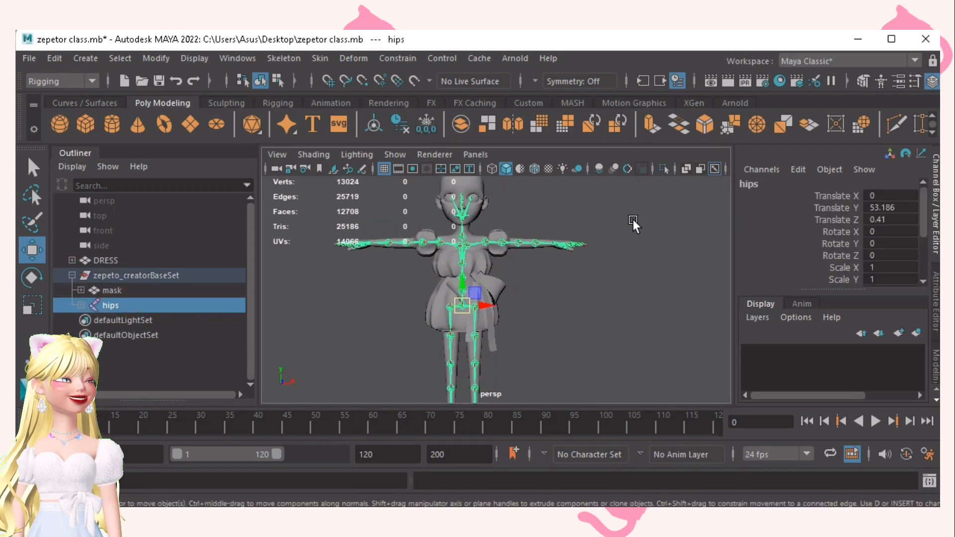
pyautogui.moveTo(627, 215); pyautogui.dragTo(524, 289)
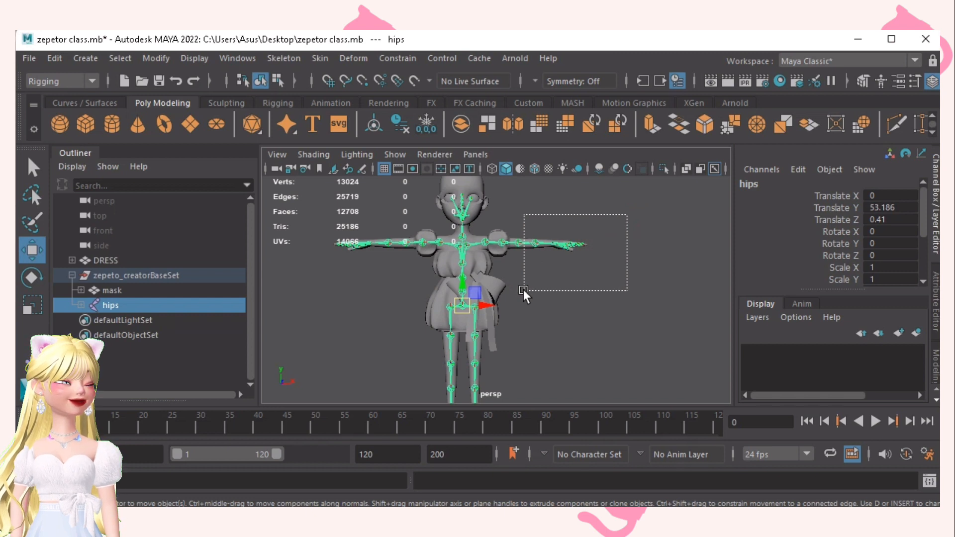
pyautogui.moveTo(523, 289); pyautogui.dragTo(523, 290)
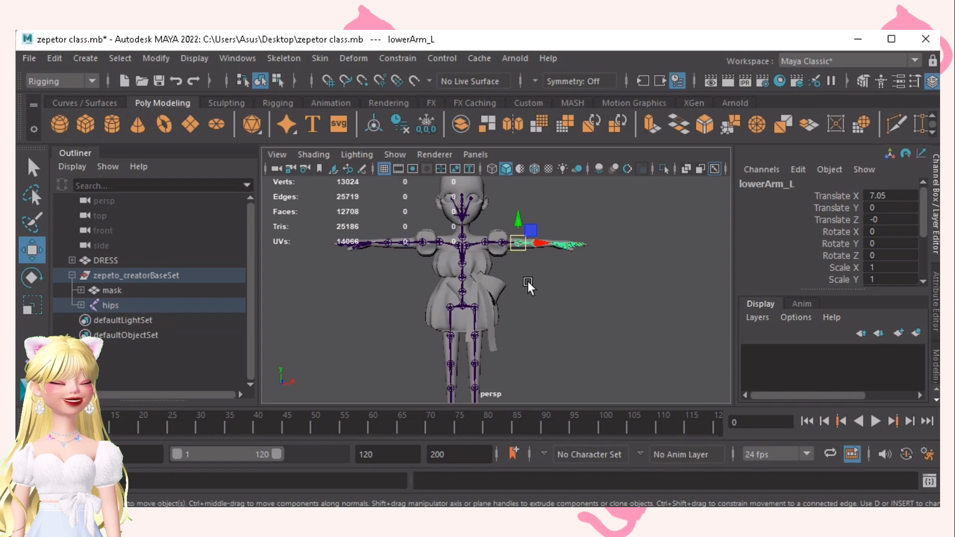
# - Examine where the left arm joints sit relative to the puff sleeve and its cuff
pyautogui.keyDown('alt'); pyautogui.moveTo(488, 254); pyautogui.dragTo(454, 288, button='middle'); pyautogui.keyUp('alt')
pyautogui.keyDown('alt'); pyautogui.moveTo(454, 288); pyautogui.dragTo(667, 326, button='right'); pyautogui.keyUp('alt')
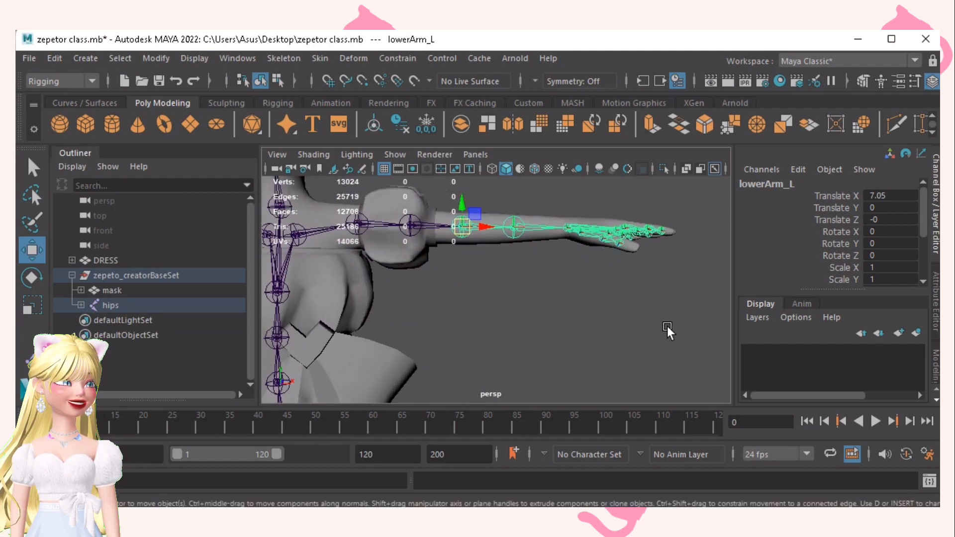
pyautogui.keyDown('alt'); pyautogui.moveTo(444, 266); pyautogui.dragTo(455, 295, button='middle'); pyautogui.keyUp('alt')
pyautogui.keyDown('alt'); pyautogui.moveTo(456, 294); pyautogui.dragTo(481, 294, button='right'); pyautogui.keyUp('alt')
pyautogui.keyDown('alt'); pyautogui.moveTo(455, 253); pyautogui.dragTo(466, 276, button='middle'); pyautogui.keyUp('alt')
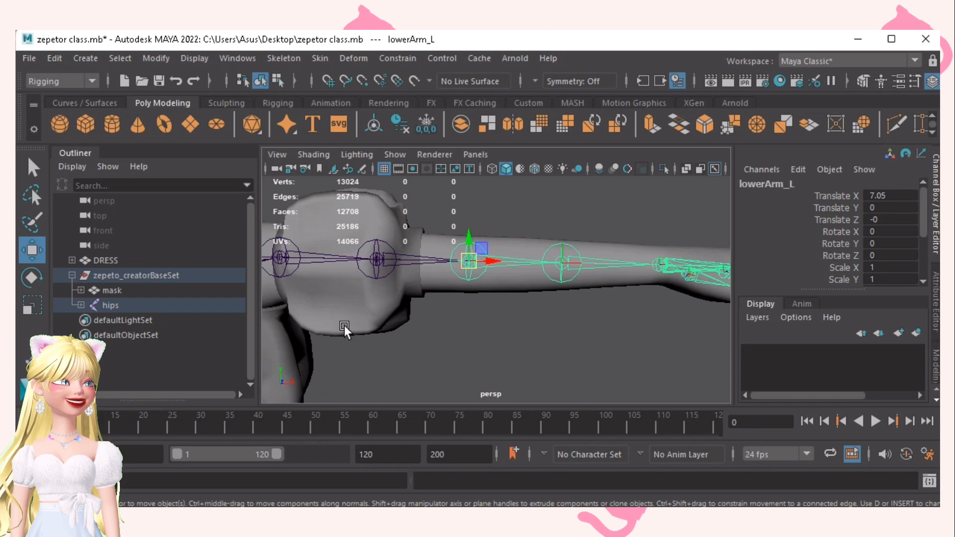
pyautogui.keyDown('alt'); pyautogui.moveTo(371, 307); pyautogui.dragTo(378, 306); pyautogui.keyUp('alt')
pyautogui.keyDown('alt'); pyautogui.moveTo(378, 307); pyautogui.dragTo(479, 327, button='middle'); pyautogui.keyUp('alt')
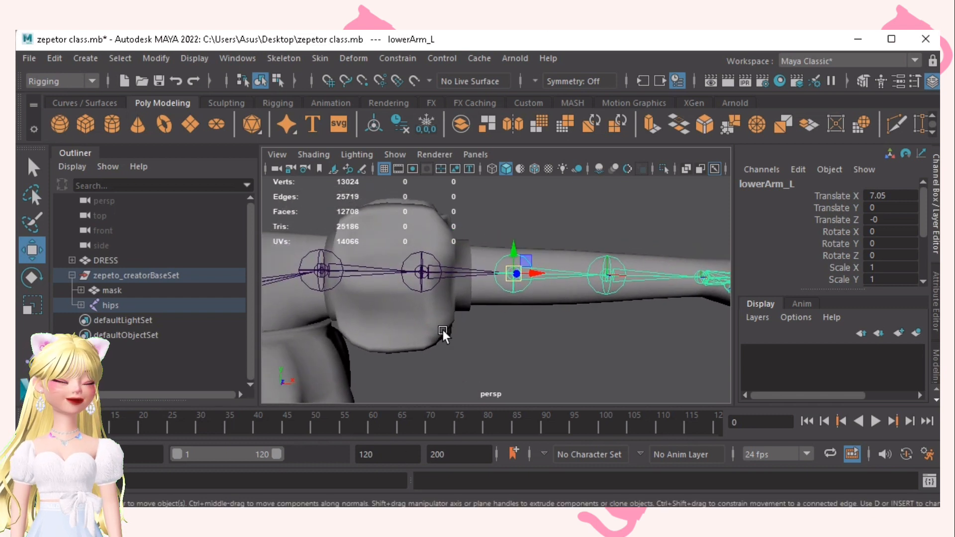
pyautogui.scroll(-6, 496, 315)
# - Examine the leg joints below the dress hem, from the hips down to the feet
pyautogui.keyDown('alt'); pyautogui.moveTo(450, 278); pyautogui.dragTo(506, 196, button='middle'); pyautogui.keyUp('alt')
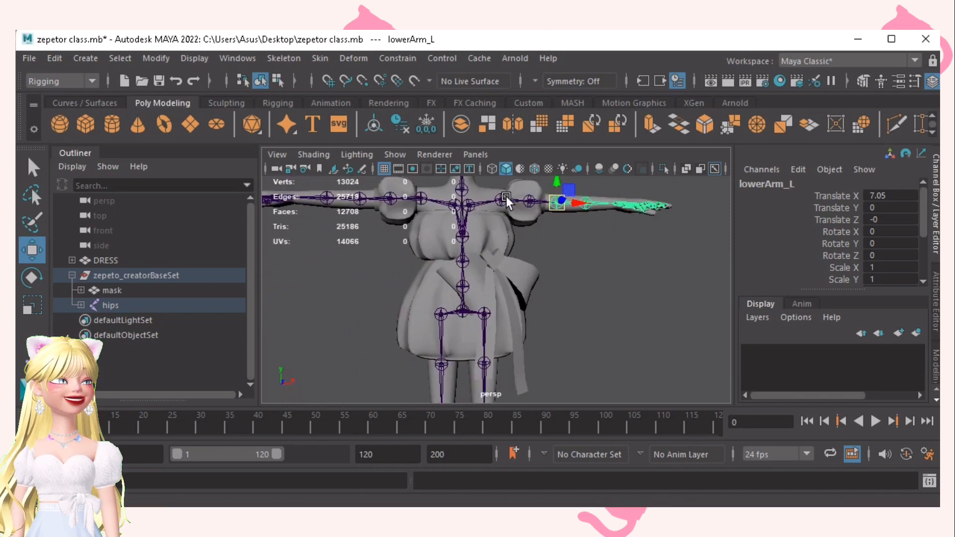
pyautogui.keyDown('alt'); pyautogui.moveTo(484, 317); pyautogui.dragTo(493, 228, button='middle'); pyautogui.keyUp('alt')
pyautogui.keyDown('alt'); pyautogui.moveTo(473, 273); pyautogui.dragTo(530, 313, button='right'); pyautogui.keyUp('alt')
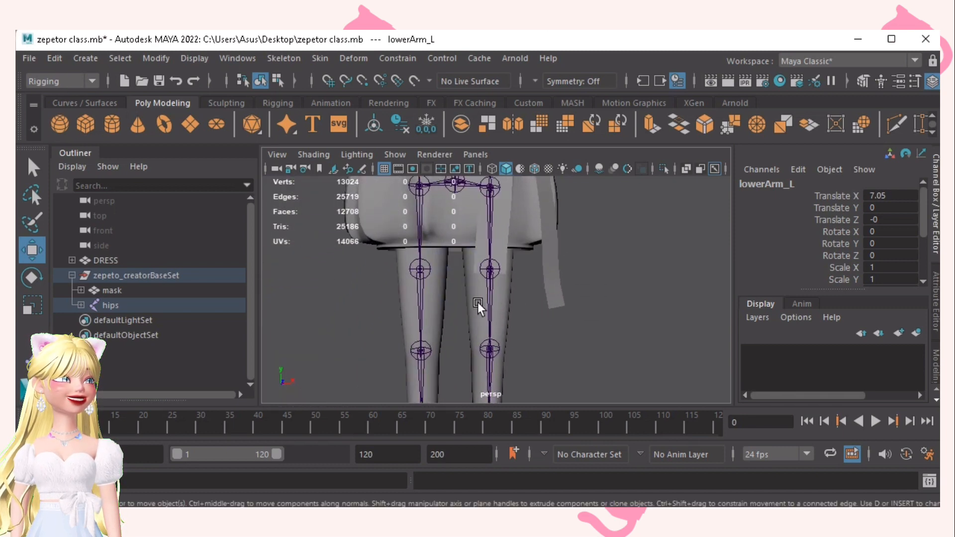
pyautogui.keyDown('alt'); pyautogui.moveTo(507, 296); pyautogui.dragTo(508, 252, button='middle'); pyautogui.keyUp('alt')
pyautogui.keyDown('alt'); pyautogui.moveTo(508, 253); pyautogui.dragTo(526, 330, button='right'); pyautogui.keyUp('alt')
pyautogui.keyDown('alt'); pyautogui.moveTo(530, 334); pyautogui.dragTo(523, 321, button='middle'); pyautogui.keyUp('alt')
pyautogui.keyDown('alt'); pyautogui.moveTo(572, 337); pyautogui.dragTo(563, 335, button='right'); pyautogui.keyUp('alt')
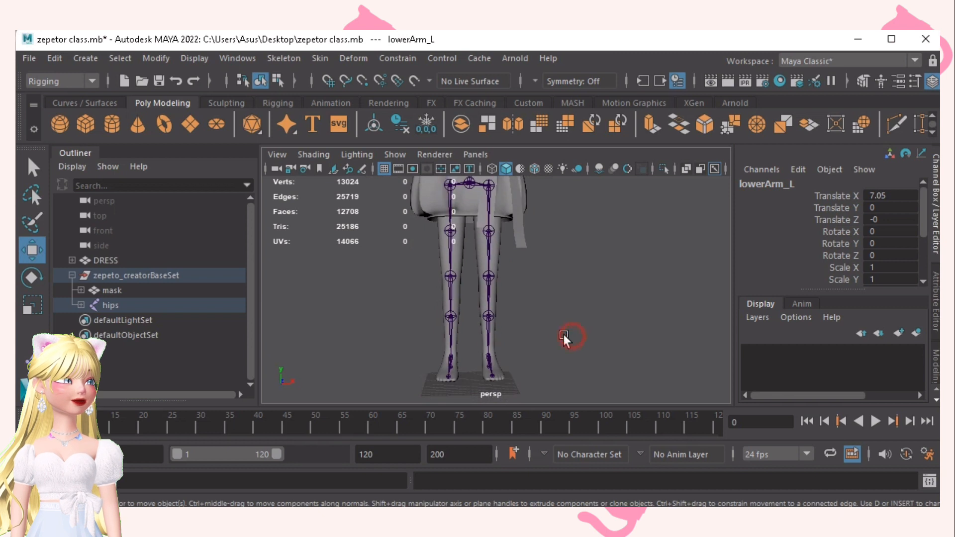
# - Select the left and right lowerLeg joints and examine where the leg joints sit relative to the dress hem
pyautogui.moveTo(558, 291); pyautogui.dragTo(561, 276)
pyautogui.keyDown('alt'); pyautogui.moveTo(444, 256); pyautogui.dragTo(496, 314, button='right'); pyautogui.keyUp('alt')
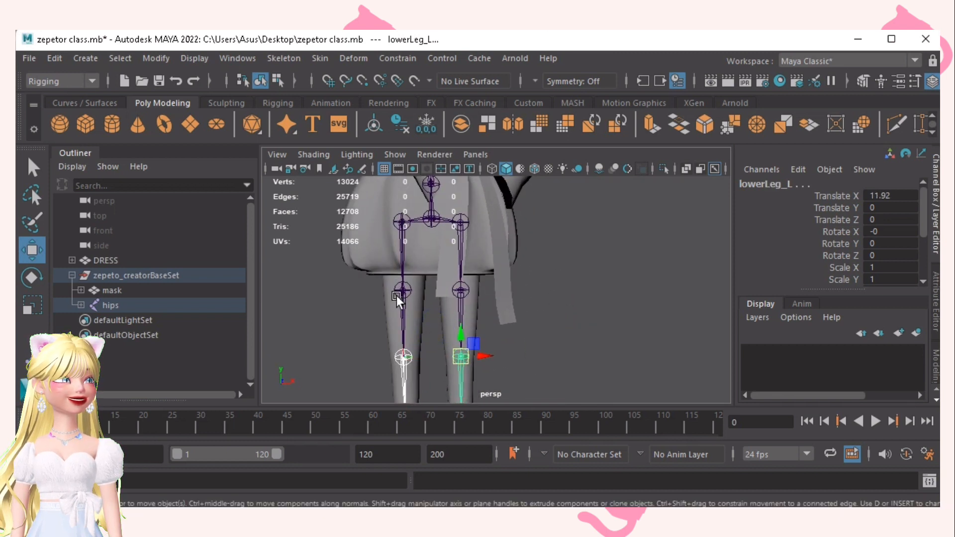
pyautogui.keyDown('alt'); pyautogui.moveTo(402, 275); pyautogui.dragTo(450, 281); pyautogui.keyUp('alt')
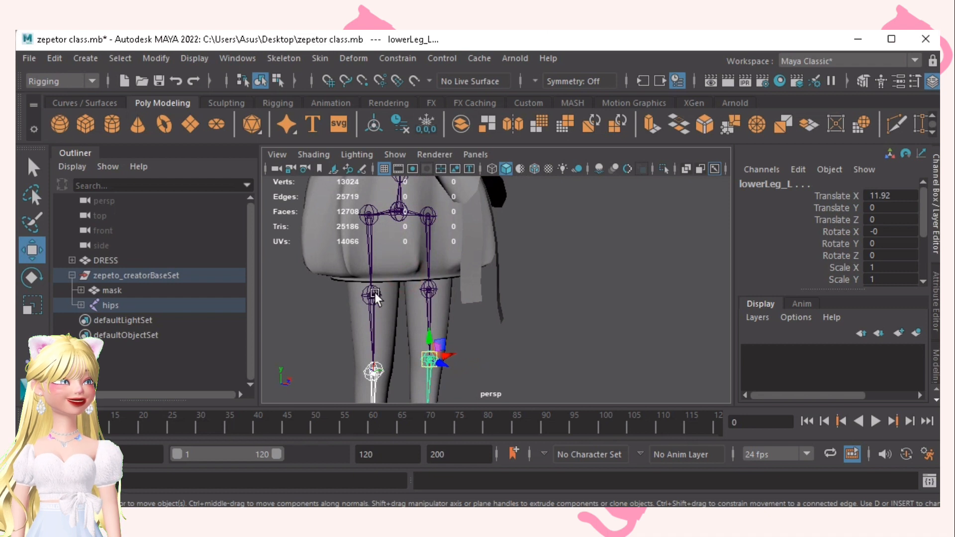
pyautogui.moveTo(374, 293)
pyautogui.keyDown('alt'); pyautogui.mouseDown()
pyautogui.moveTo(407, 314)
pyautogui.moveTo(382, 302)
pyautogui.mouseUp(); pyautogui.keyUp('alt')
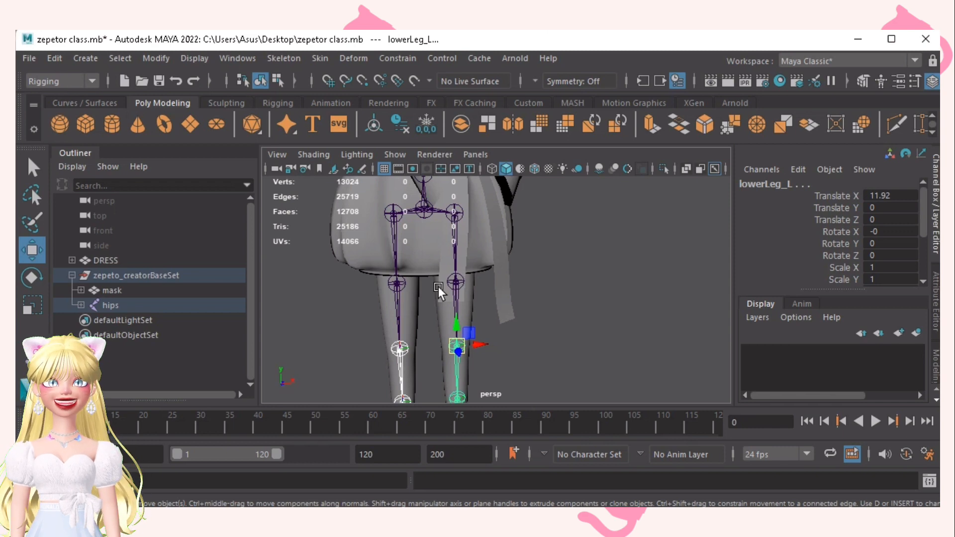
# - Delete the lowerArmTwist_L joint together with all the left hand and finger joints below it
pyautogui.scroll(-6, 503, 290)
pyautogui.keyDown('alt'); pyautogui.moveTo(479, 280); pyautogui.dragTo(446, 332, button='middle'); pyautogui.keyUp('alt')
pyautogui.keyDown('alt'); pyautogui.moveTo(446, 332); pyautogui.dragTo(746, 338, button='right'); pyautogui.keyUp('alt')
pyautogui.keyDown('alt'); pyautogui.moveTo(520, 305); pyautogui.dragTo(462, 297); pyautogui.keyUp('alt')
pyautogui.keyDown('alt'); pyautogui.moveTo(462, 297); pyautogui.dragTo(494, 306, button='right'); pyautogui.keyUp('alt')
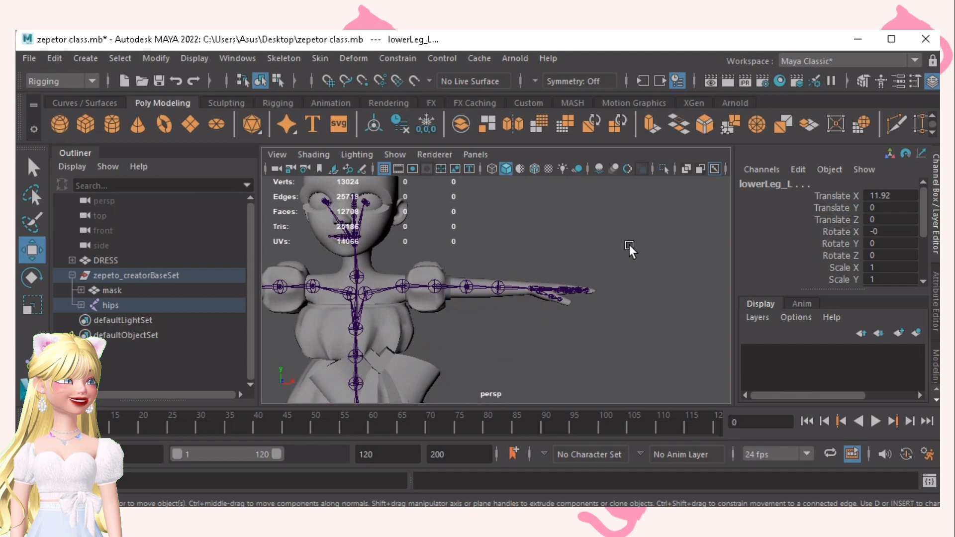
pyautogui.moveTo(504, 375); pyautogui.dragTo(497, 377)
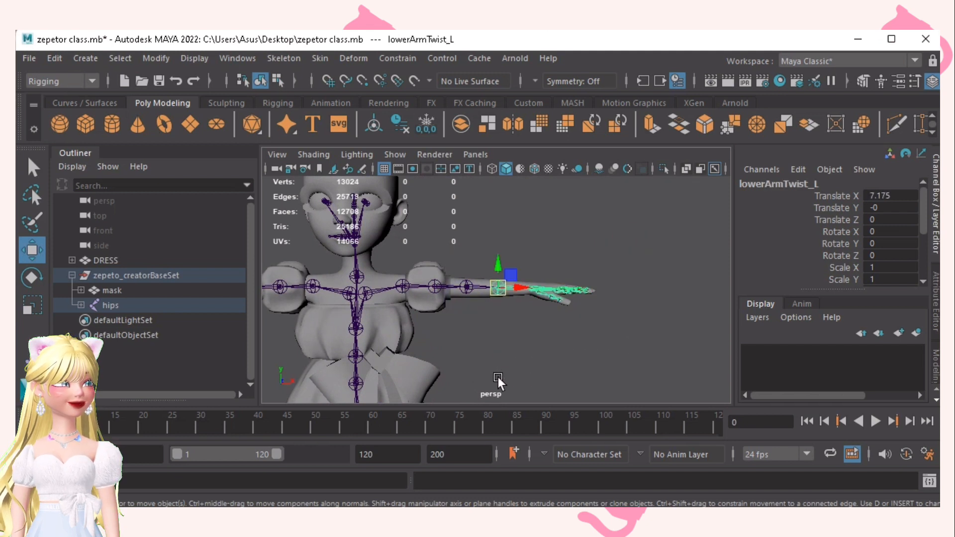
pyautogui.click(513, 341)
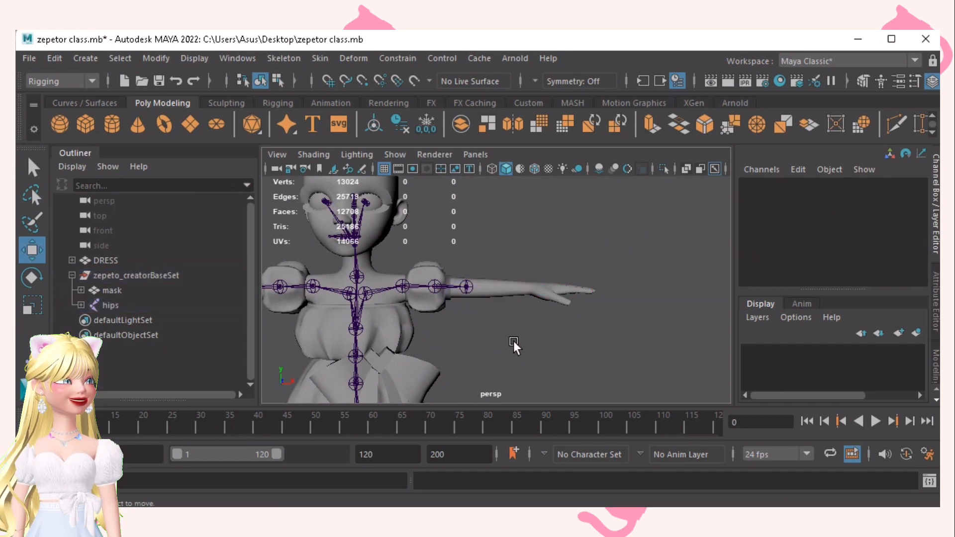
# - Delete the lowerArmTwist_R joint together with all the right hand and finger joints below it
pyautogui.scroll(3, 457, 291)
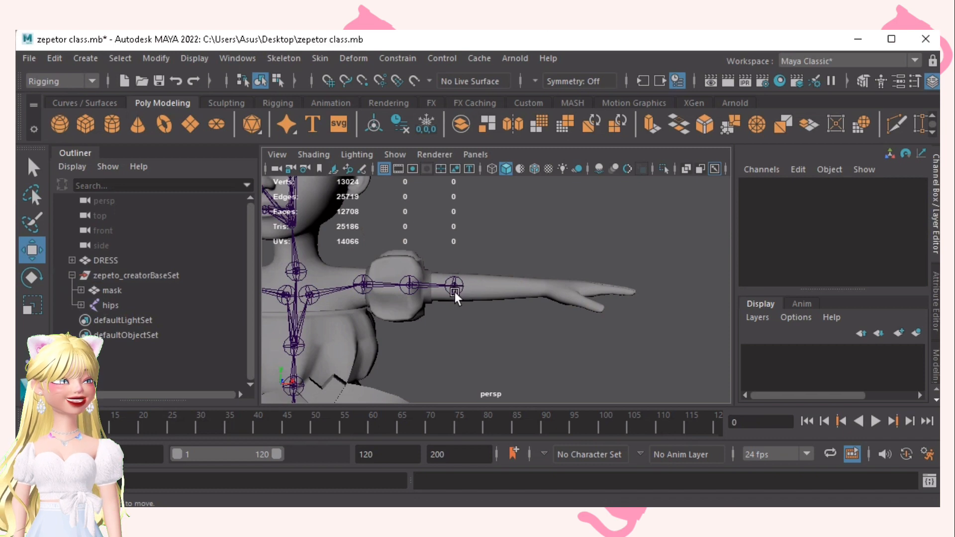
pyautogui.keyDown('alt'); pyautogui.moveTo(445, 294); pyautogui.dragTo(562, 293, button='middle'); pyautogui.keyUp('alt')
pyautogui.scroll(-1, 562, 294)
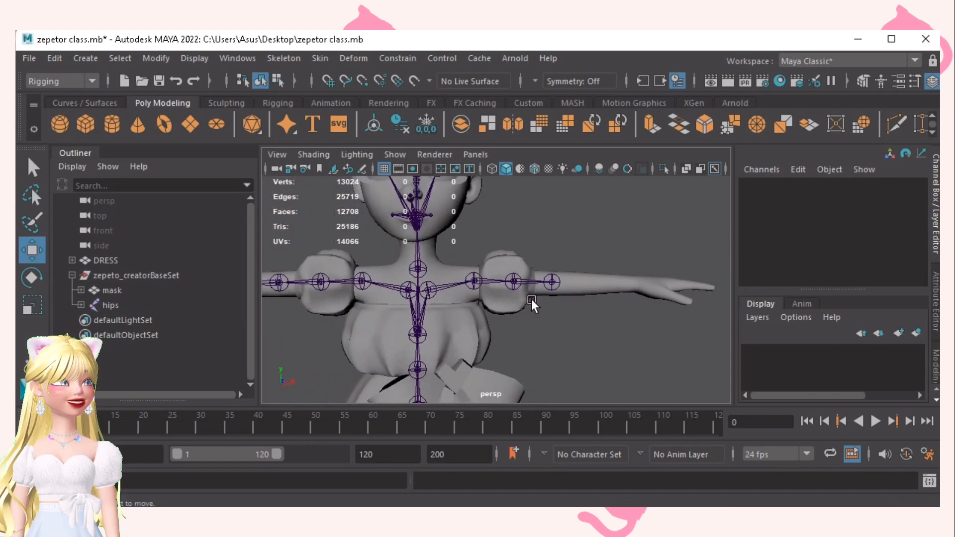
pyautogui.keyDown('alt'); pyautogui.moveTo(531, 300); pyautogui.dragTo(389, 308); pyautogui.keyUp('alt')
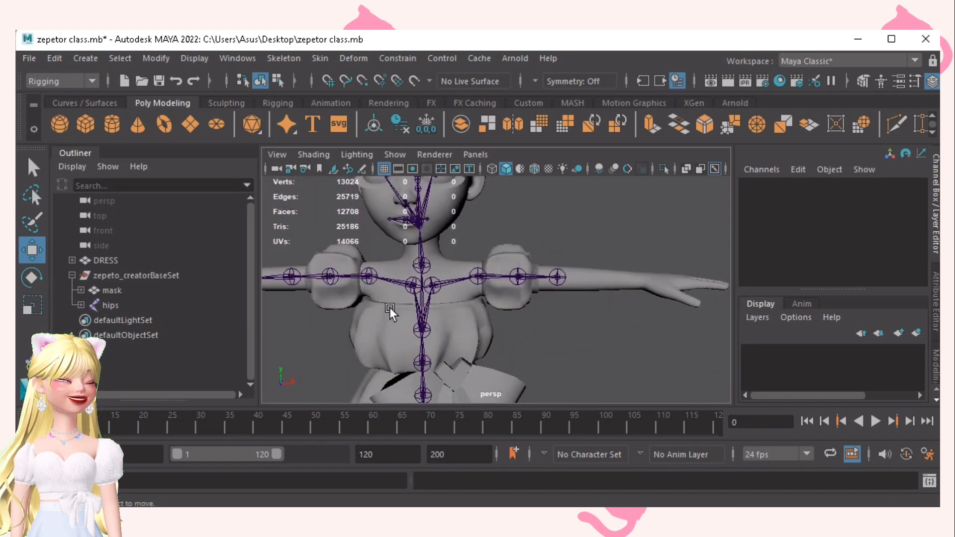
pyautogui.keyDown('alt'); pyautogui.moveTo(456, 297); pyautogui.dragTo(600, 298, button='middle'); pyautogui.keyUp('alt')
pyautogui.keyDown('alt'); pyautogui.moveTo(442, 307); pyautogui.dragTo(388, 301, button='right'); pyautogui.keyUp('alt')
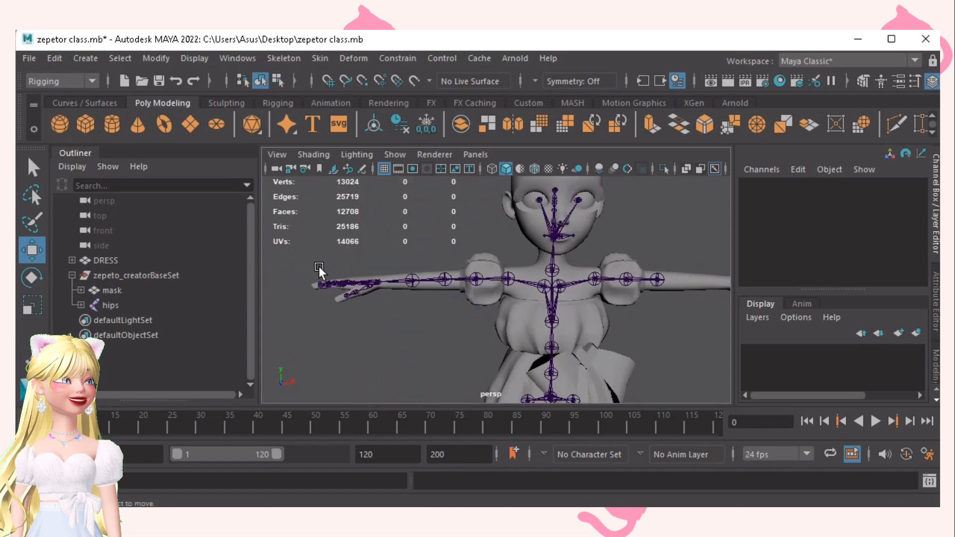
pyautogui.moveTo(407, 350); pyautogui.dragTo(409, 350)
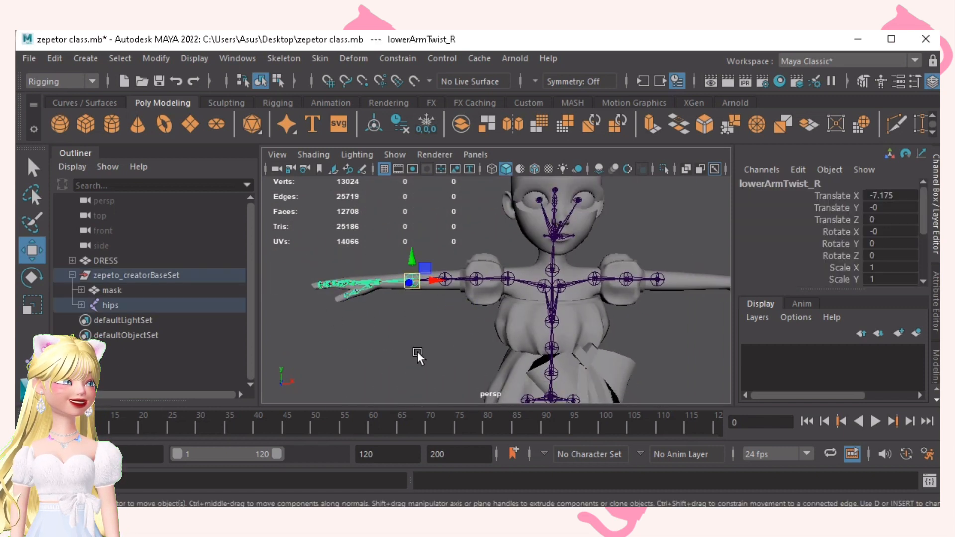
pyautogui.click(418, 353)
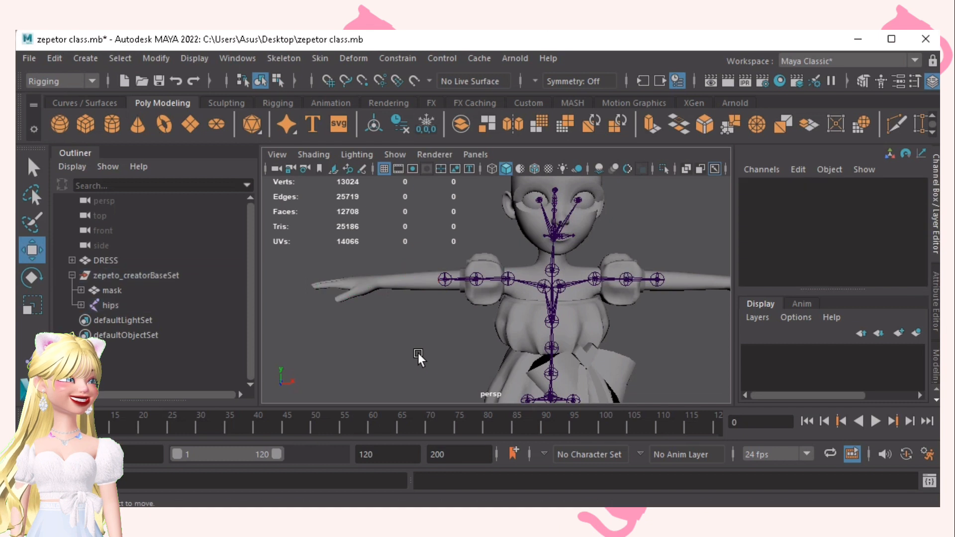
# - Delete both legs' joints from the lowerLeg joints down to the feet, keeping the upper-leg joints
pyautogui.scroll(-3, 554, 282)
pyautogui.keyDown('alt'); pyautogui.moveTo(554, 282); pyautogui.dragTo(540, 237, button='middle'); pyautogui.keyUp('alt')
pyautogui.keyDown('alt'); pyautogui.moveTo(522, 169); pyautogui.dragTo(500, 72, button='middle'); pyautogui.keyUp('alt')
pyautogui.keyDown('alt'); pyautogui.moveTo(494, 292); pyautogui.dragTo(497, 286, button='middle'); pyautogui.keyUp('alt')
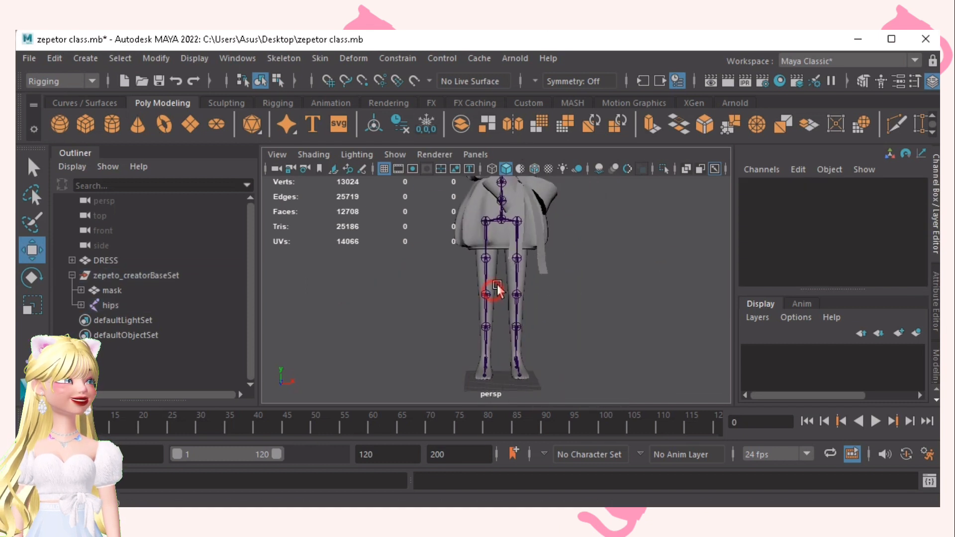
pyautogui.keyDown('alt'); pyautogui.moveTo(517, 246); pyautogui.dragTo(515, 249); pyautogui.keyUp('alt')
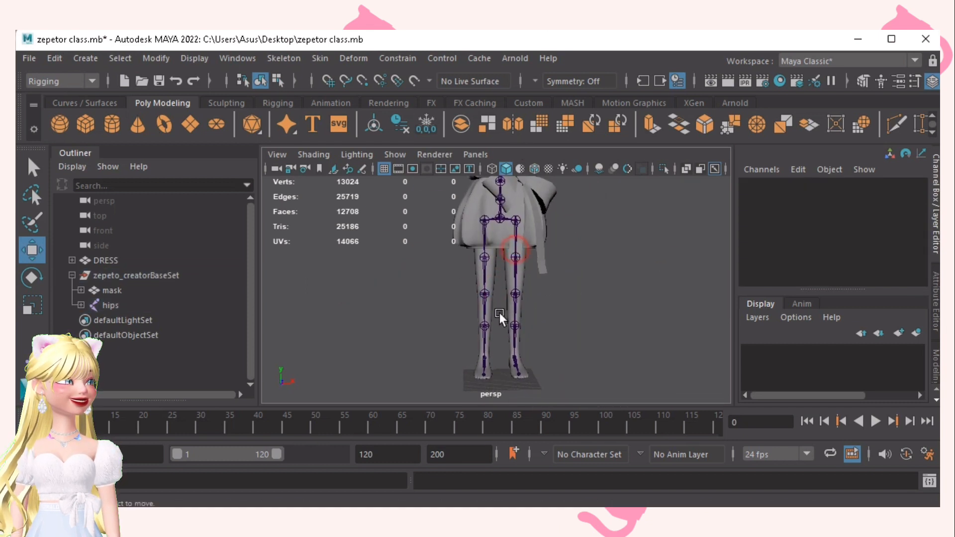
pyautogui.moveTo(593, 296); pyautogui.dragTo(594, 297)
pyautogui.press('Delete')
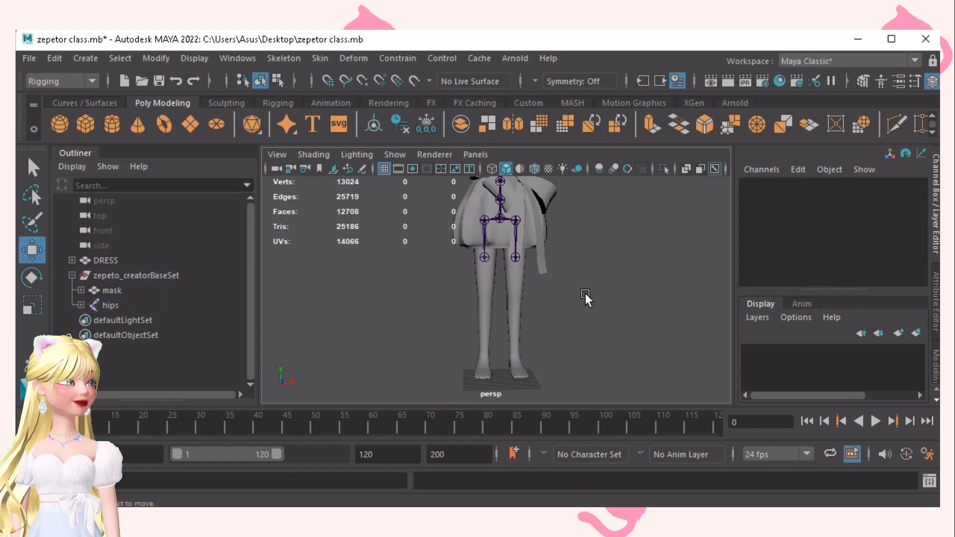
# - Delete the head joint together with all the facial joints under it, keeping the neck joint
pyautogui.keyDown('alt'); pyautogui.moveTo(525, 267); pyautogui.dragTo(477, 380, button='middle'); pyautogui.keyUp('alt')
pyautogui.keyDown('alt'); pyautogui.moveTo(458, 286); pyautogui.dragTo(456, 327, button='middle'); pyautogui.keyUp('alt')
pyautogui.keyDown('alt'); pyautogui.moveTo(456, 326); pyautogui.dragTo(533, 333, button='right'); pyautogui.keyUp('alt')
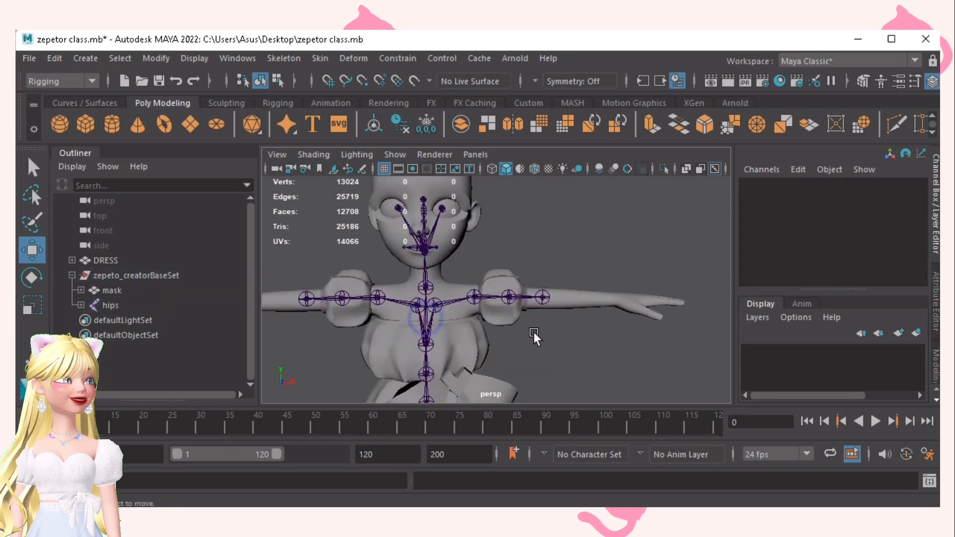
pyautogui.keyDown('alt'); pyautogui.moveTo(461, 300); pyautogui.dragTo(484, 346, button='middle'); pyautogui.keyUp('alt')
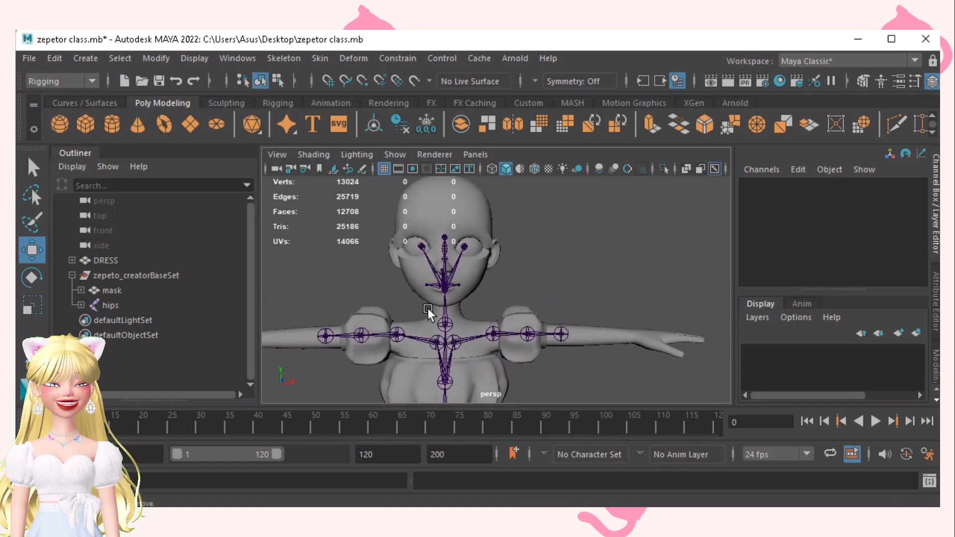
pyautogui.moveTo(383, 215); pyautogui.dragTo(542, 291)
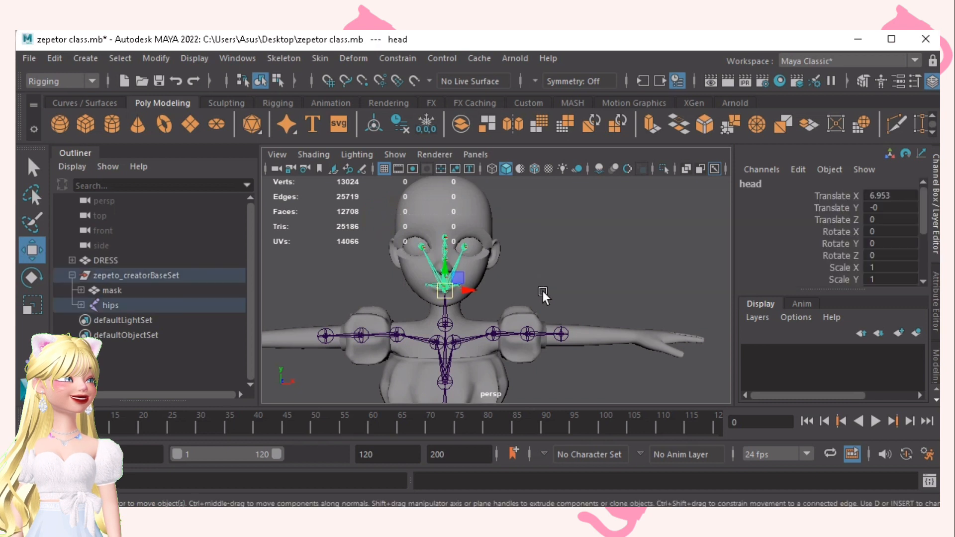
pyautogui.click(547, 293)
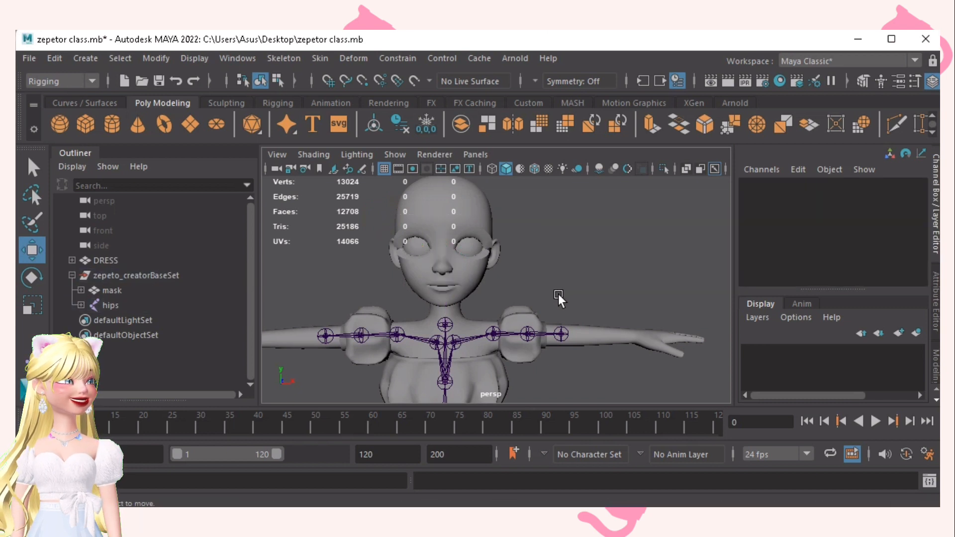
# - Bind the DRESS mesh to the trimmed hips skeleton with Bind Skin
pyautogui.scroll(-3, 474, 354)
pyautogui.keyDown('alt'); pyautogui.moveTo(473, 354); pyautogui.dragTo(431, 275); pyautogui.keyUp('alt')
pyautogui.scroll(2, 424, 273)
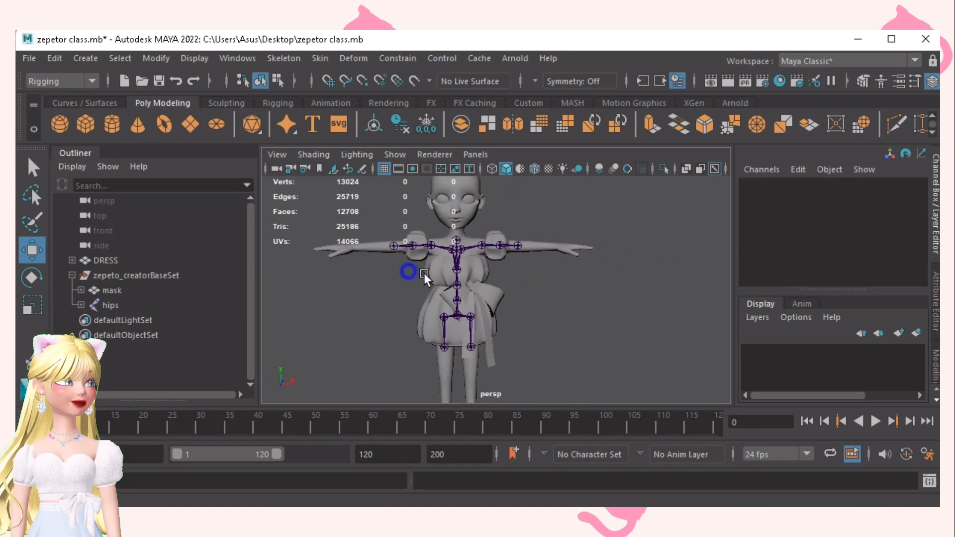
pyautogui.keyDown('alt'); pyautogui.moveTo(396, 302); pyautogui.dragTo(399, 304, button='middle'); pyautogui.keyUp('alt')
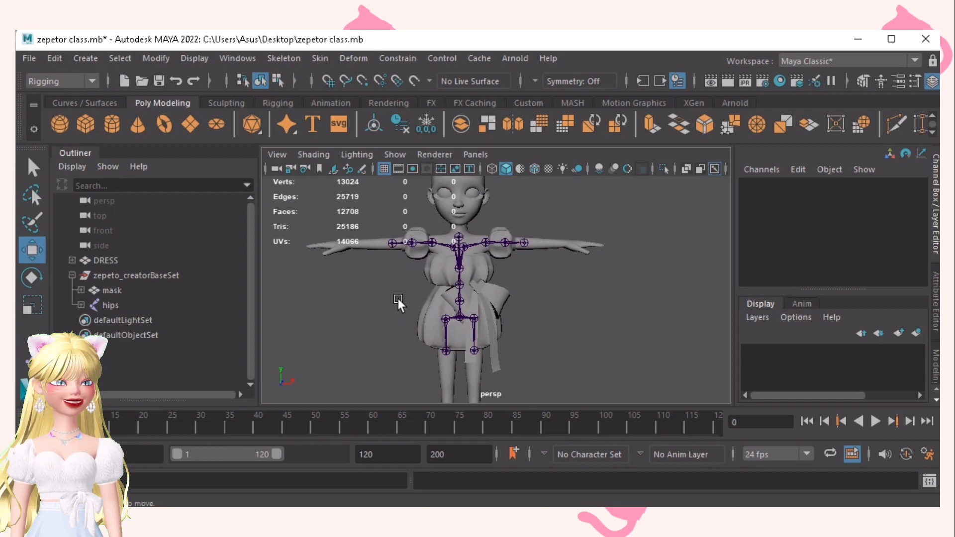
pyautogui.click(117, 302)
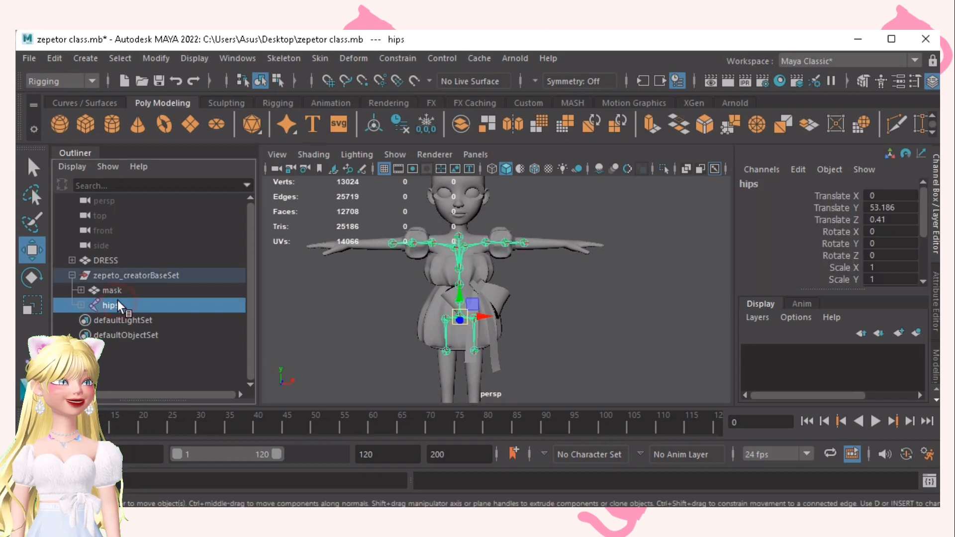
pyautogui.keyDown('ctrl'); pyautogui.click(109, 260); pyautogui.keyUp('ctrl')
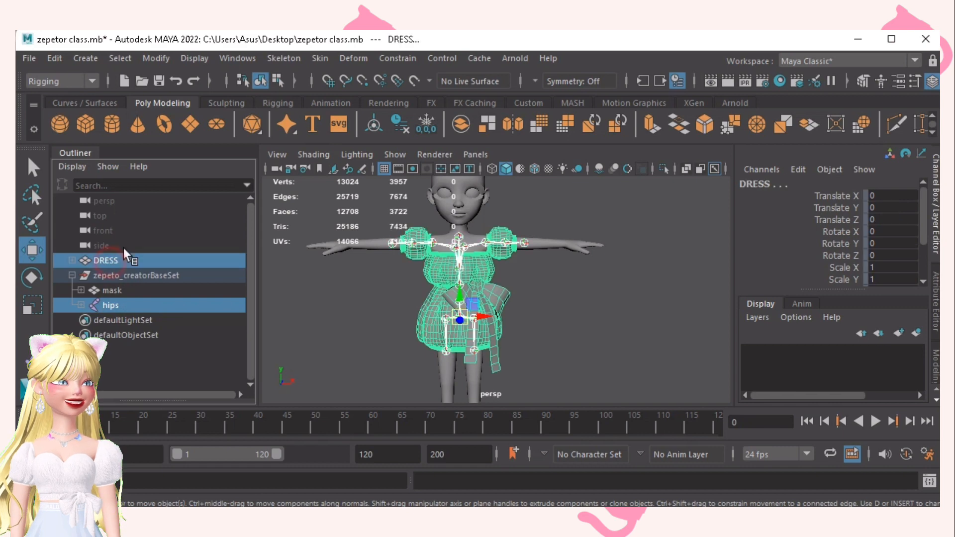
pyautogui.click(320, 58)
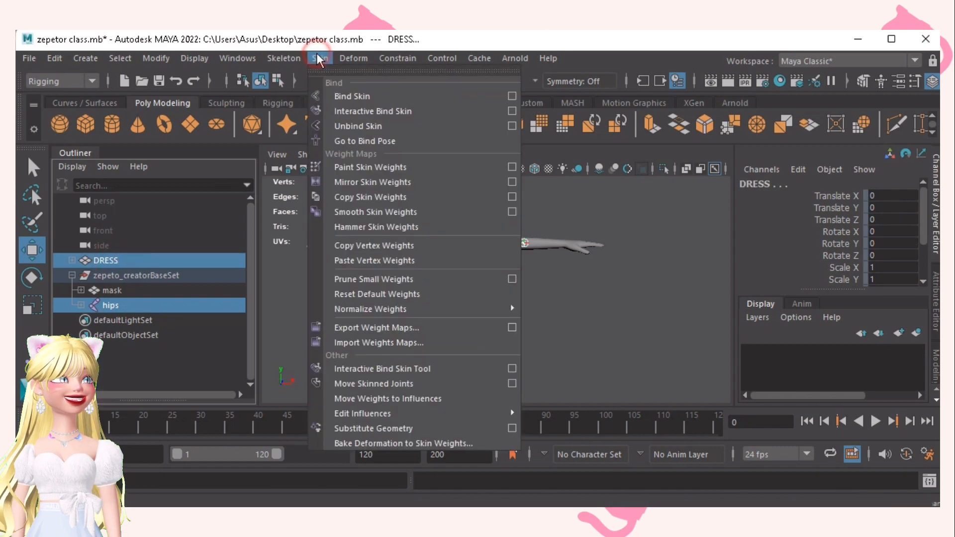
pyautogui.click(345, 95)
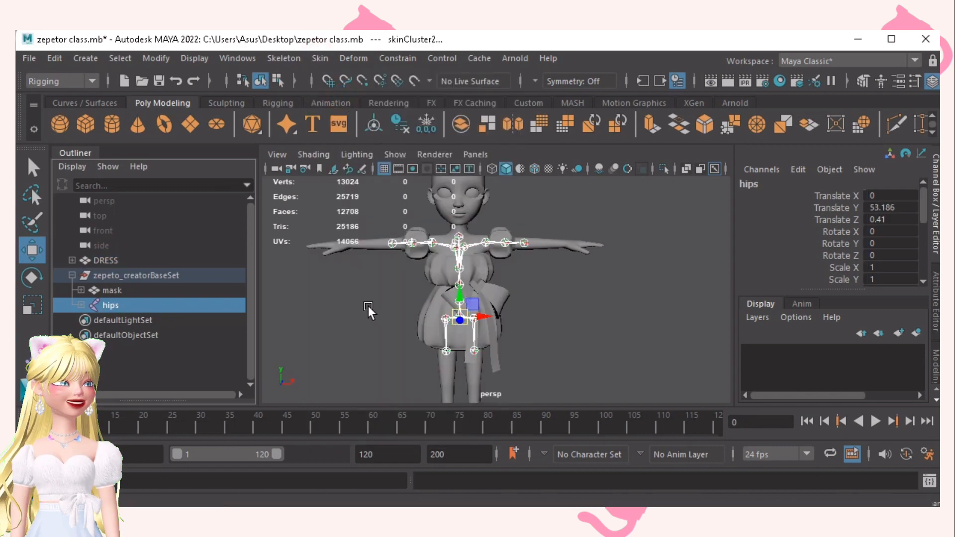
pyautogui.click(356, 321)
# - Copy the skin weights from the mask body mesh onto the DRESS mesh
pyautogui.click(115, 290)
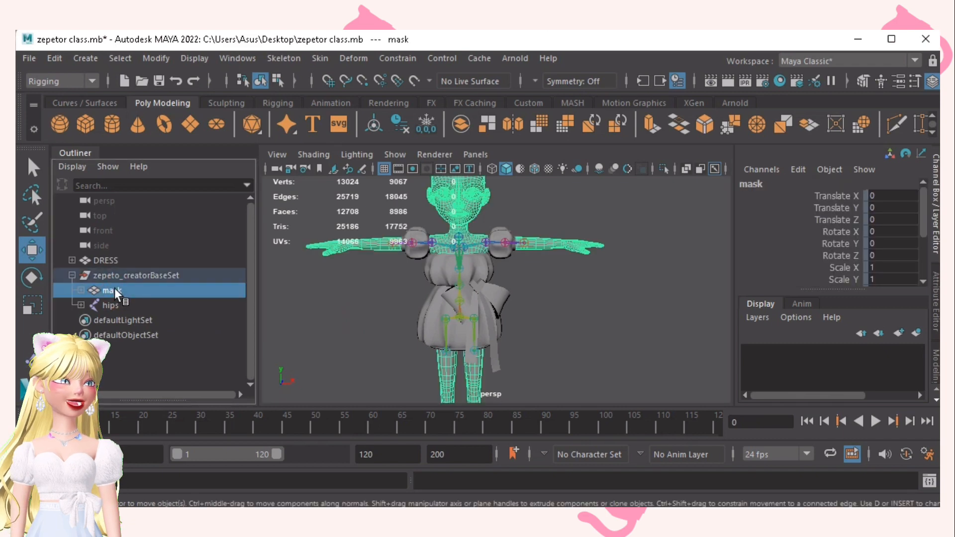
pyautogui.keyDown('ctrl'); pyautogui.click(105, 261); pyautogui.keyUp('ctrl')
pyautogui.click(319, 58)
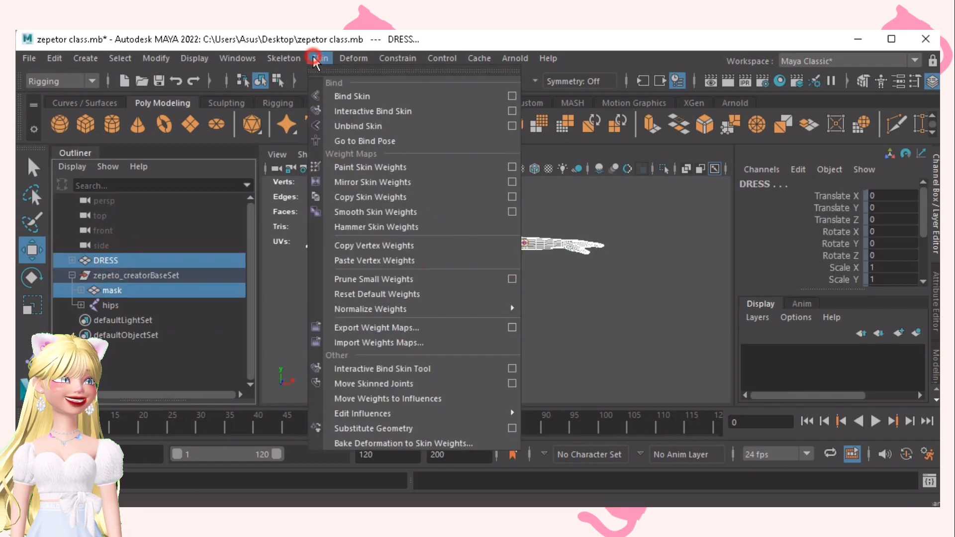
pyautogui.click(341, 196)
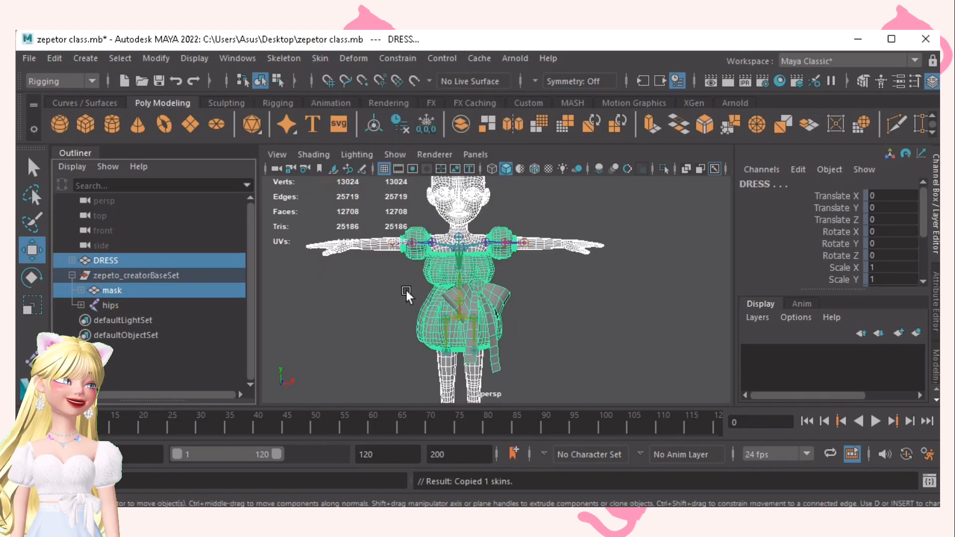
pyautogui.click(577, 321)
# - Rotate the upperLeg_L joint to about -61 degrees in Y to test how the skirt deforms
pyautogui.keyDown('alt'); pyautogui.moveTo(416, 286); pyautogui.dragTo(482, 313, button='right'); pyautogui.keyUp('alt')
pyautogui.keyDown('alt'); pyautogui.moveTo(473, 319); pyautogui.dragTo(424, 324); pyautogui.keyUp('alt')
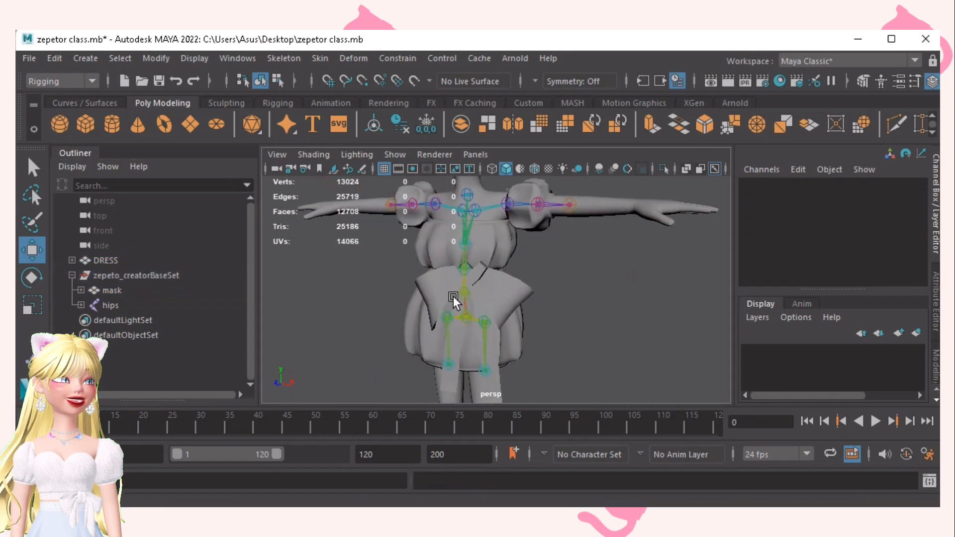
pyautogui.keyDown('alt'); pyautogui.moveTo(456, 295); pyautogui.dragTo(518, 330, button='right'); pyautogui.keyUp('alt')
pyautogui.keyDown('alt'); pyautogui.moveTo(516, 321); pyautogui.dragTo(539, 297); pyautogui.keyUp('alt')
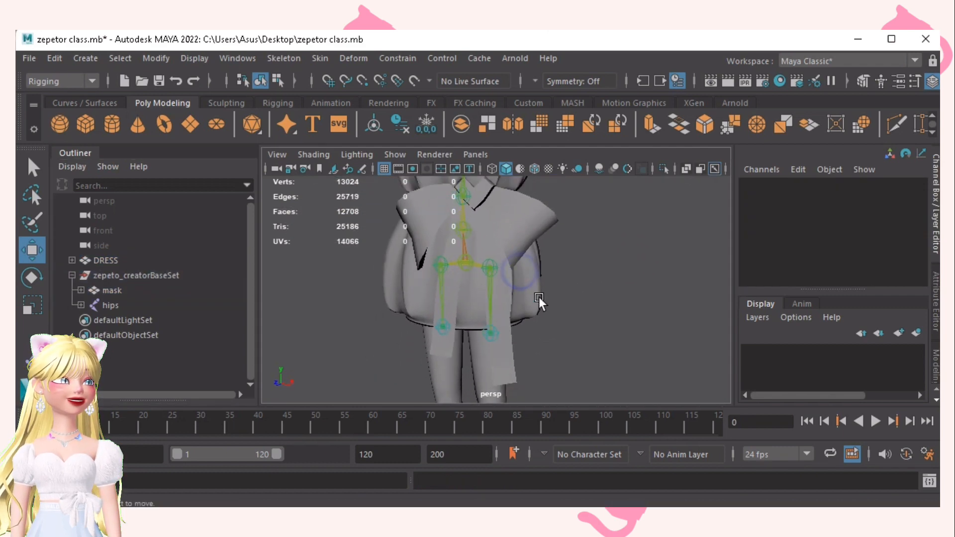
pyautogui.keyDown('alt'); pyautogui.moveTo(468, 285); pyautogui.dragTo(518, 299); pyautogui.keyUp('alt')
pyautogui.click(518, 297)
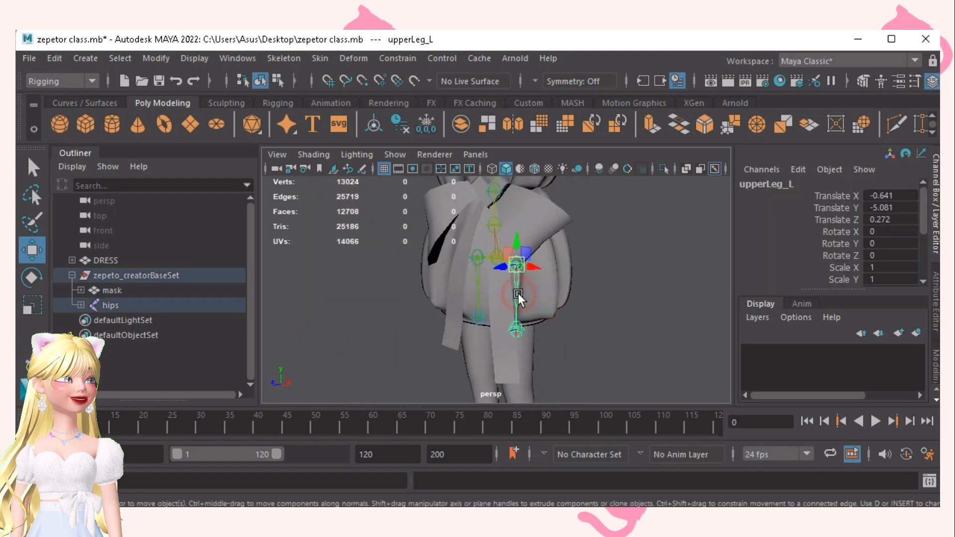
pyautogui.press('e')
pyautogui.moveTo(508, 263); pyautogui.dragTo(445, 299)
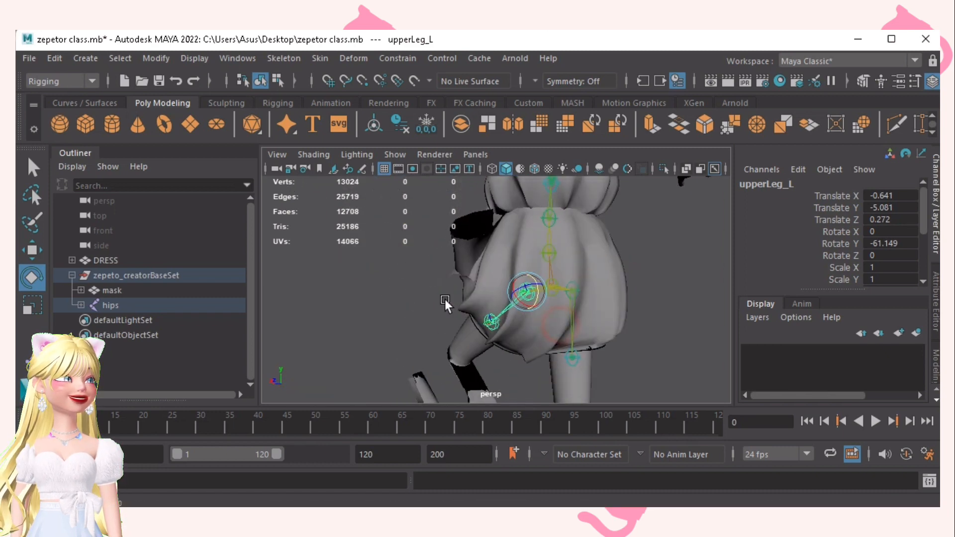
# - Select all vertices of the connected skirt shell on the DRESS mesh
pyautogui.click(544, 328)
pyautogui.keyDown('alt'); pyautogui.moveTo(544, 327); pyautogui.dragTo(506, 304); pyautogui.keyUp('alt')
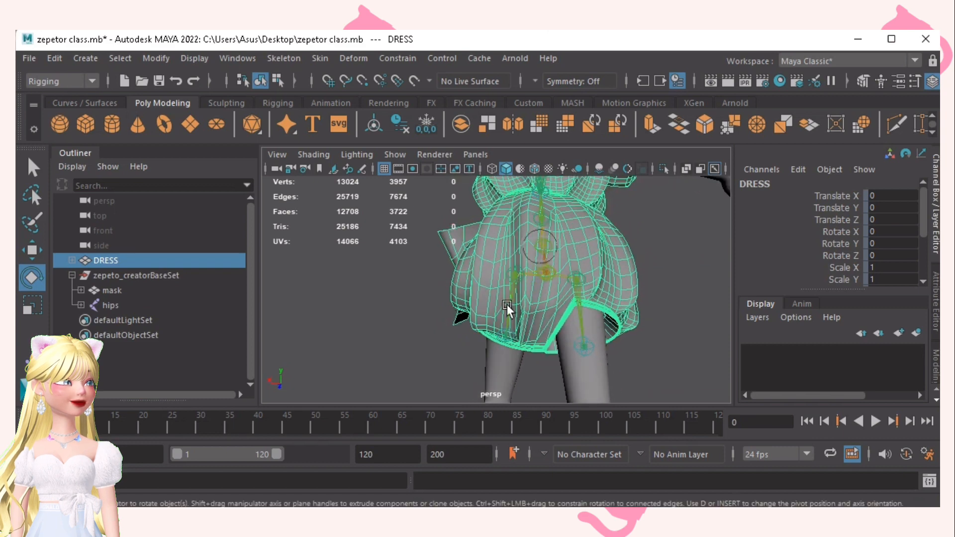
pyautogui.keyDown('alt'); pyautogui.moveTo(563, 331); pyautogui.dragTo(536, 304); pyautogui.keyUp('alt')
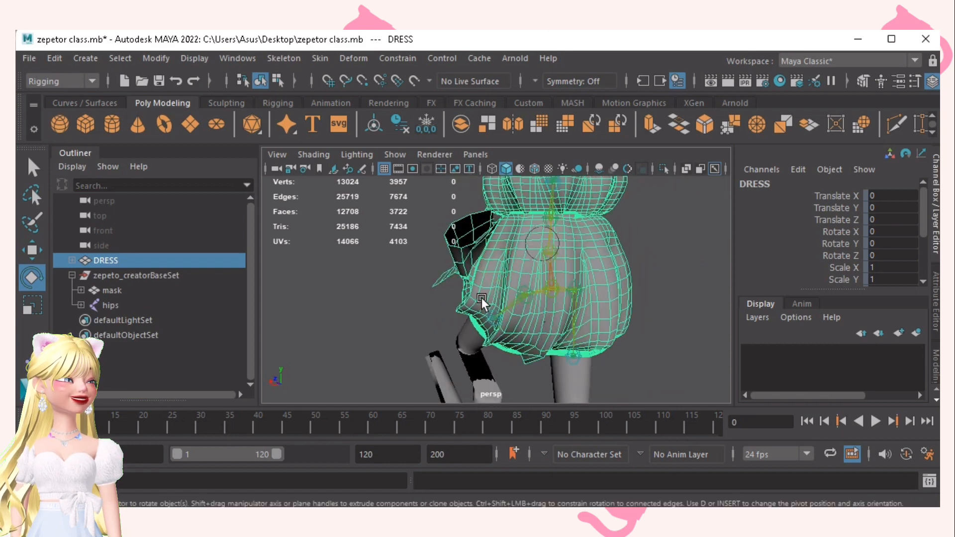
pyautogui.press('F9')
pyautogui.press('q')
pyautogui.click(528, 330)
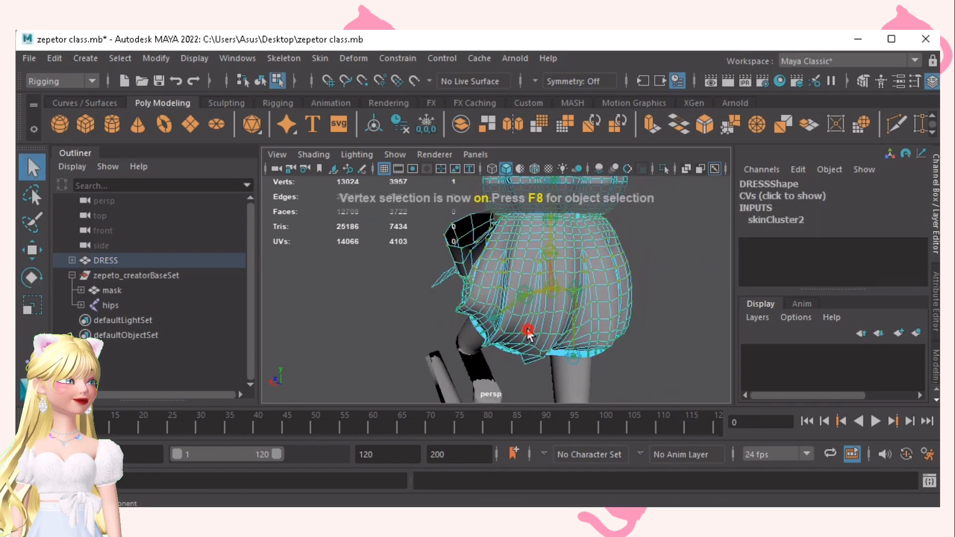
pyautogui.doubleClick(527, 329)
pyautogui.keyDown('alt'); pyautogui.moveTo(538, 317); pyautogui.dragTo(725, 312); pyautogui.keyUp('alt')
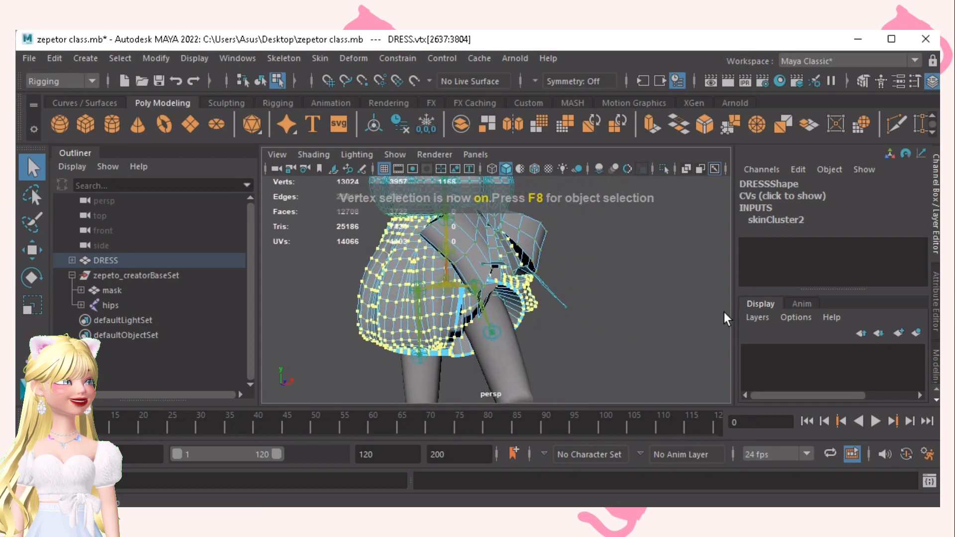
pyautogui.keyDown('alt'); pyautogui.moveTo(572, 318); pyautogui.dragTo(517, 277); pyautogui.keyUp('alt')
pyautogui.press('f')
# - Set up Paint Skin Weights to smooth the hips_scale influence on the selected skirt vertices with an opacity of 1.0
pyautogui.click(320, 58)
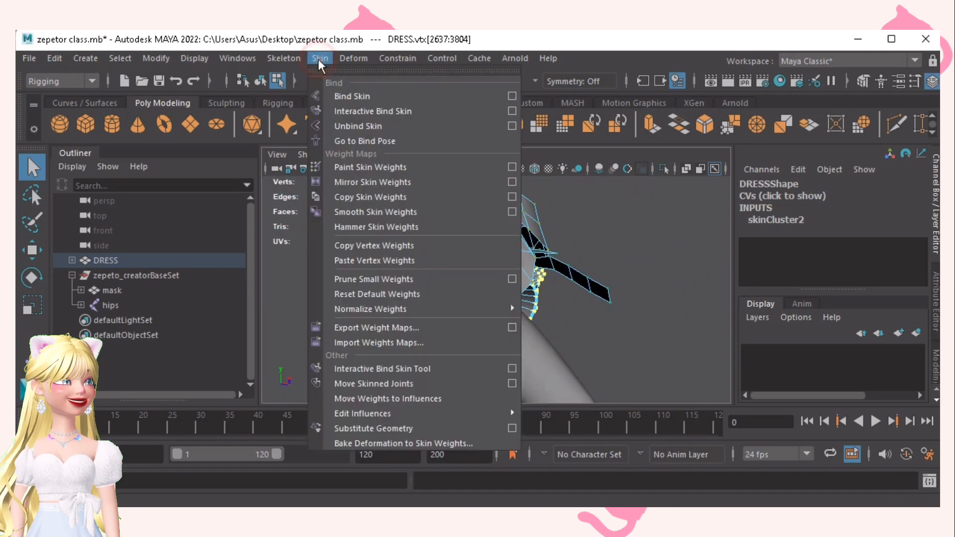
pyautogui.click(512, 168)
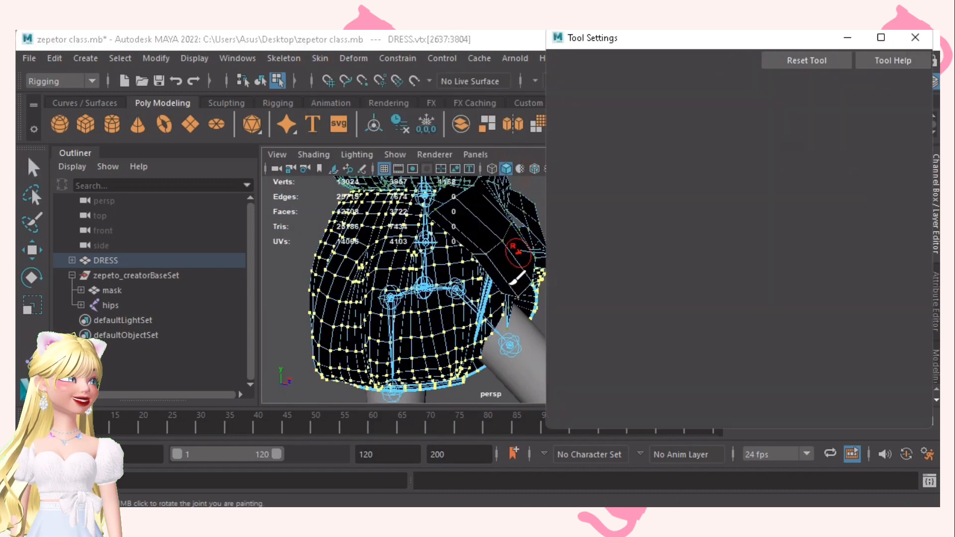
pyautogui.click(672, 176)
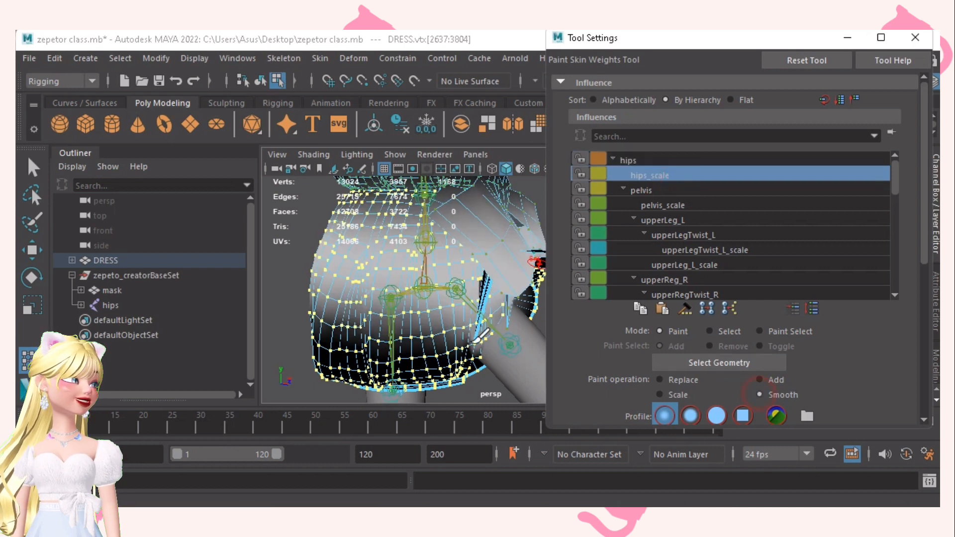
pyautogui.moveTo(412, 298); pyautogui.dragTo(487, 317)
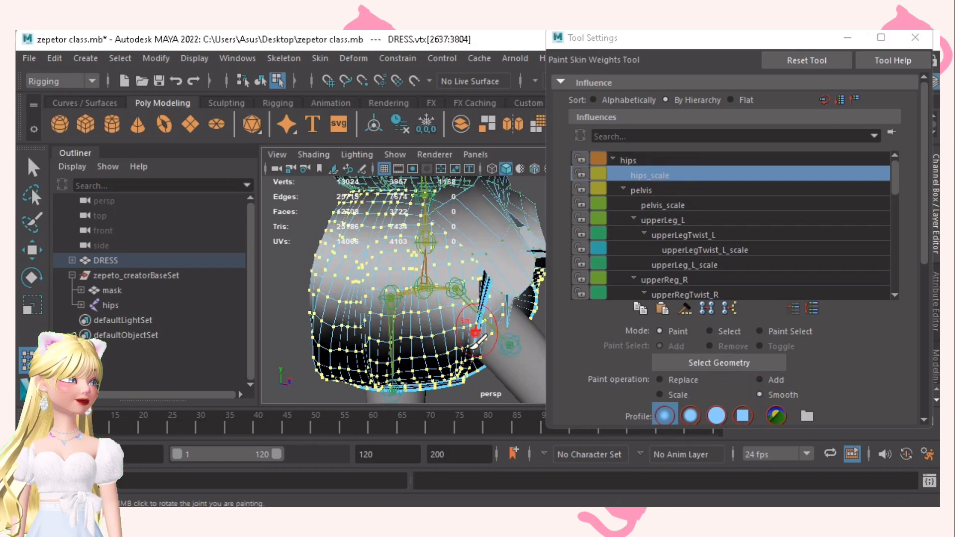
pyautogui.keyDown('alt'); pyautogui.moveTo(474, 366); pyautogui.dragTo(427, 264, button='middle'); pyautogui.keyUp('alt')
pyautogui.keyDown('alt'); pyautogui.moveTo(426, 264); pyautogui.dragTo(418, 287); pyautogui.keyUp('alt')
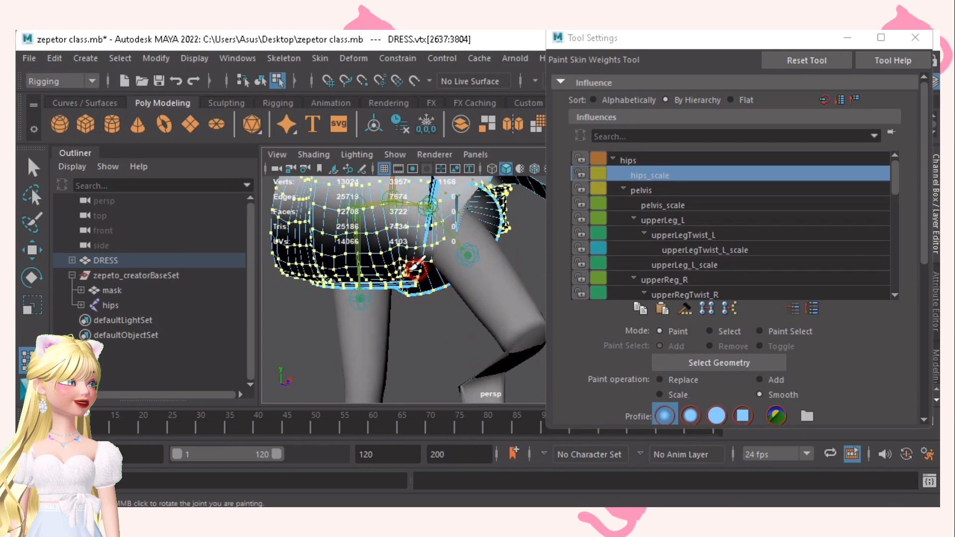
pyautogui.keyDown('alt'); pyautogui.moveTo(431, 225); pyautogui.dragTo(426, 253, button='middle'); pyautogui.keyUp('alt')
pyautogui.scroll(-3, 766, 359)
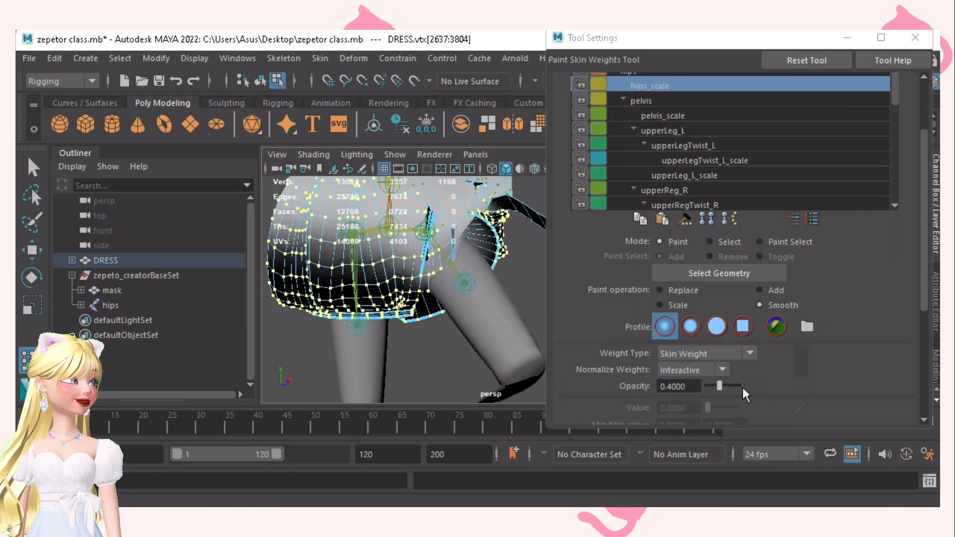
pyautogui.moveTo(719, 386); pyautogui.dragTo(766, 387)
# - Smooth the hips_scale weights along the skirt hem around the raised left leg
pyautogui.moveTo(452, 288)
pyautogui.keyDown('alt'); pyautogui.mouseDown()
pyautogui.moveTo(323, 257)
pyautogui.moveTo(405, 307)
pyautogui.moveTo(373, 314)
pyautogui.moveTo(462, 338)
pyautogui.mouseUp(); pyautogui.keyUp('alt')
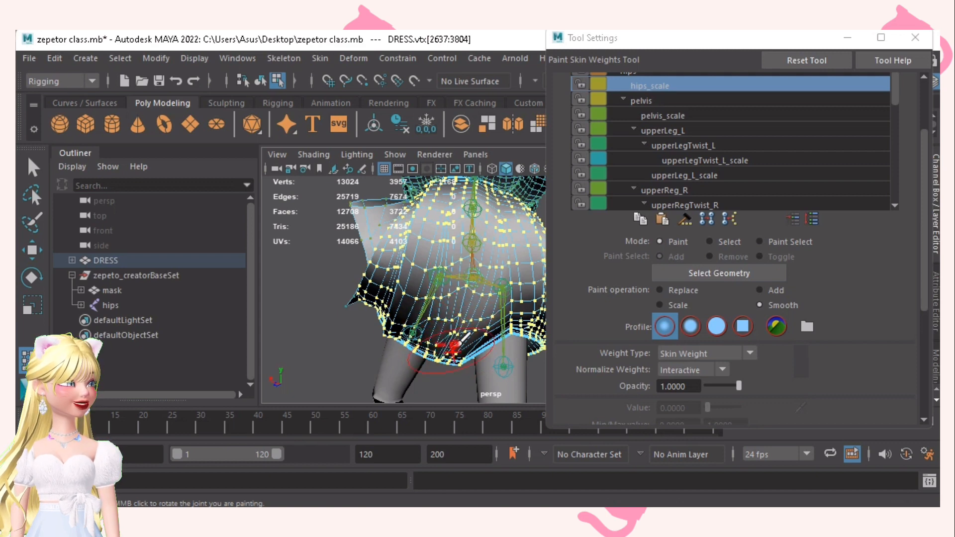
pyautogui.moveTo(497, 323)
pyautogui.keyDown('alt'); pyautogui.mouseDown()
pyautogui.moveTo(512, 316)
pyautogui.moveTo(478, 301)
pyautogui.moveTo(428, 303)
pyautogui.moveTo(477, 342)
pyautogui.moveTo(450, 330)
pyautogui.moveTo(434, 297)
pyautogui.mouseUp(); pyautogui.keyUp('alt')
pyautogui.keyDown('alt'); pyautogui.moveTo(465, 327); pyautogui.dragTo(409, 292, button='middle'); pyautogui.keyUp('alt')
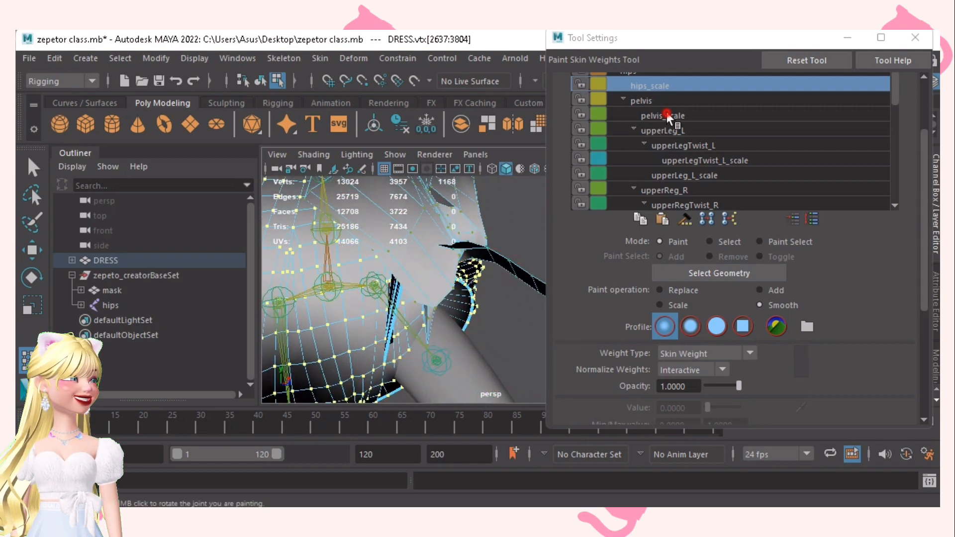
# - Smooth the pelvis_scale weights around the left leg opening of the skirt and hammer the selected vertices' weights
pyautogui.click(668, 117)
pyautogui.moveTo(433, 259)
pyautogui.keyDown('alt'); pyautogui.mouseDown()
pyautogui.moveTo(452, 341)
pyautogui.moveTo(430, 283)
pyautogui.moveTo(445, 246)
pyautogui.moveTo(409, 222)
pyautogui.mouseUp(); pyautogui.keyUp('alt')
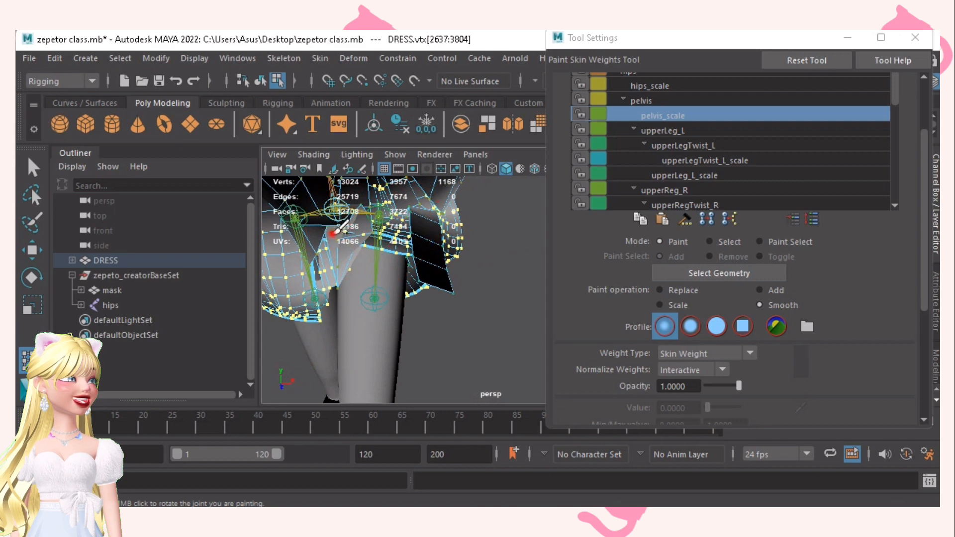
pyautogui.keyDown('alt'); pyautogui.moveTo(324, 241); pyautogui.dragTo(398, 253); pyautogui.keyUp('alt')
pyautogui.keyDown('alt'); pyautogui.moveTo(457, 251); pyautogui.dragTo(437, 226); pyautogui.keyUp('alt')
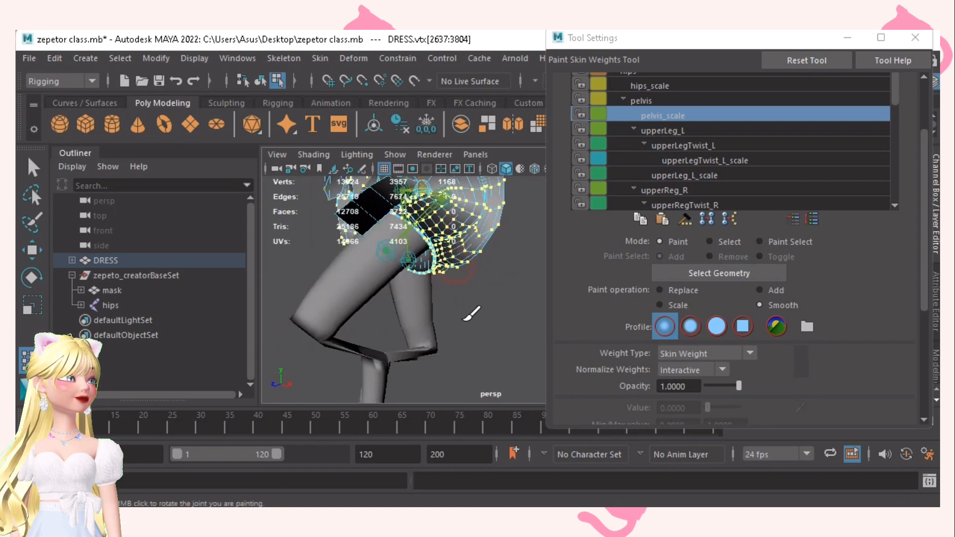
pyautogui.keyDown('alt'); pyautogui.moveTo(473, 314); pyautogui.dragTo(505, 281); pyautogui.keyUp('alt')
pyautogui.keyDown('alt'); pyautogui.moveTo(421, 291); pyautogui.dragTo(517, 268); pyautogui.keyUp('alt')
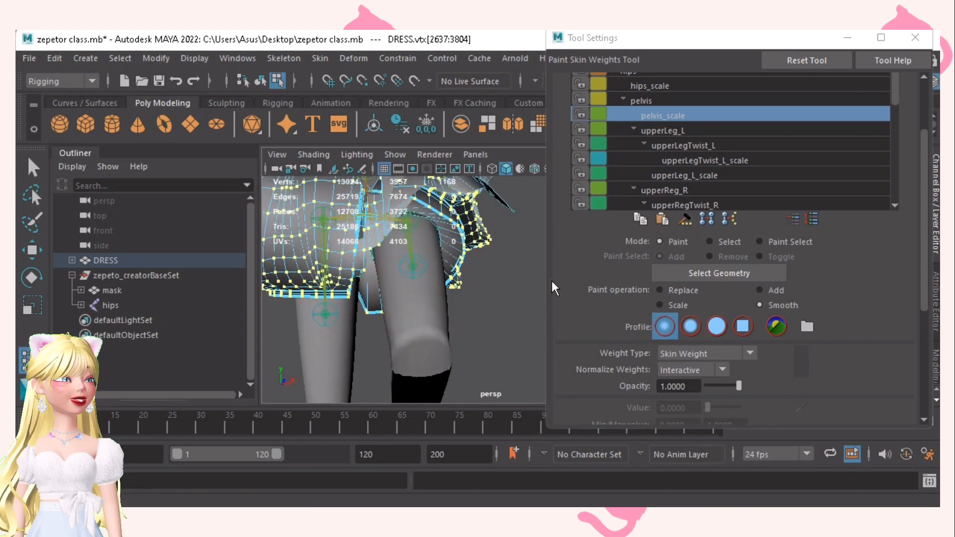
pyautogui.click(686, 220)
# - Smooth the pelvis_scale weights on the distorted skirt edge between the legs and beside the bow, finishing with Hammer Weights
pyautogui.moveTo(335, 307)
pyautogui.keyDown('alt'); pyautogui.mouseDown()
pyautogui.moveTo(426, 298)
pyautogui.moveTo(391, 317)
pyautogui.moveTo(477, 221)
pyautogui.mouseUp(); pyautogui.keyUp('alt')
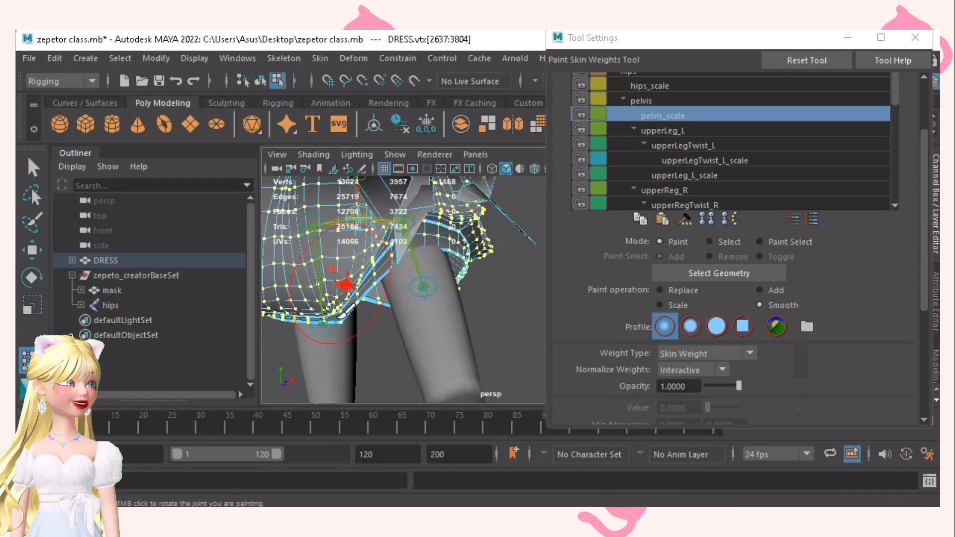
pyautogui.moveTo(339, 316)
pyautogui.keyDown('alt'); pyautogui.mouseDown()
pyautogui.moveTo(398, 291)
pyautogui.moveTo(372, 292)
pyautogui.moveTo(398, 294)
pyautogui.moveTo(430, 314)
pyautogui.moveTo(475, 291)
pyautogui.moveTo(539, 319)
pyautogui.mouseUp(); pyautogui.keyUp('alt')
pyautogui.scroll(3, 508, 328)
pyautogui.keyDown('alt'); pyautogui.moveTo(490, 351); pyautogui.dragTo(473, 341, button='middle'); pyautogui.keyUp('alt')
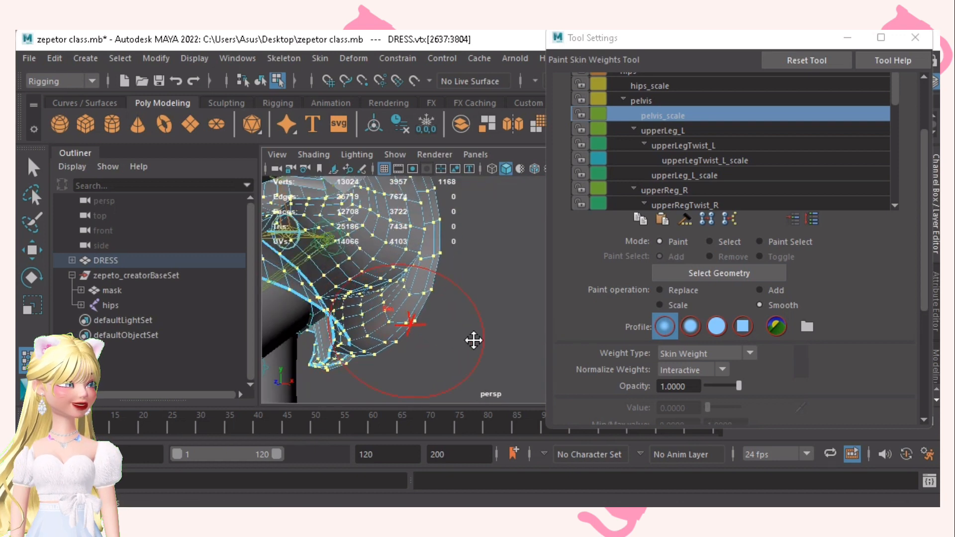
pyautogui.moveTo(362, 331)
pyautogui.keyDown('alt'); pyautogui.mouseDown()
pyautogui.moveTo(396, 324)
pyautogui.moveTo(433, 294)
pyautogui.moveTo(459, 288)
pyautogui.moveTo(454, 266)
pyautogui.moveTo(483, 275)
pyautogui.moveTo(505, 299)
pyautogui.moveTo(439, 282)
pyautogui.moveTo(416, 298)
pyautogui.moveTo(401, 331)
pyautogui.mouseUp(); pyautogui.keyUp('alt')
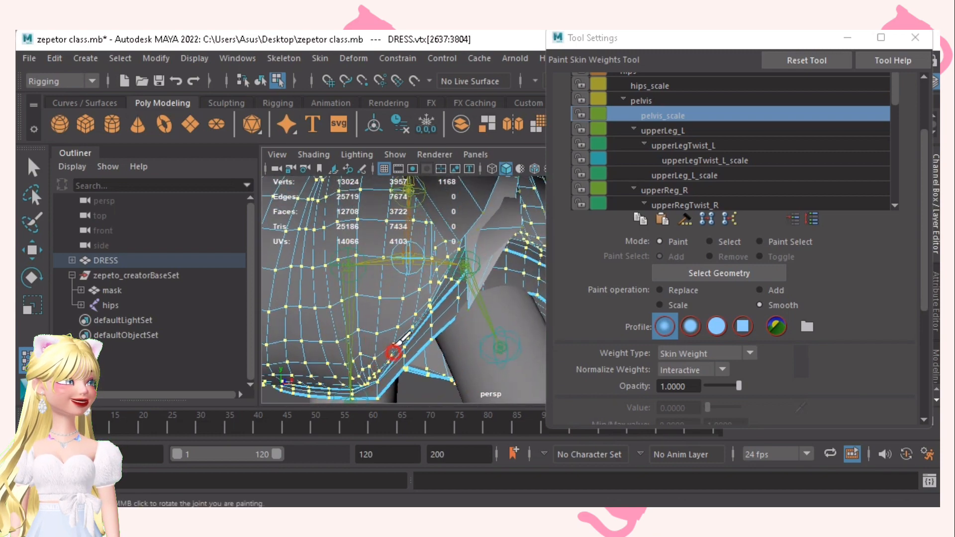
pyautogui.keyDown('alt'); pyautogui.moveTo(436, 281); pyautogui.dragTo(379, 351); pyautogui.keyUp('alt')
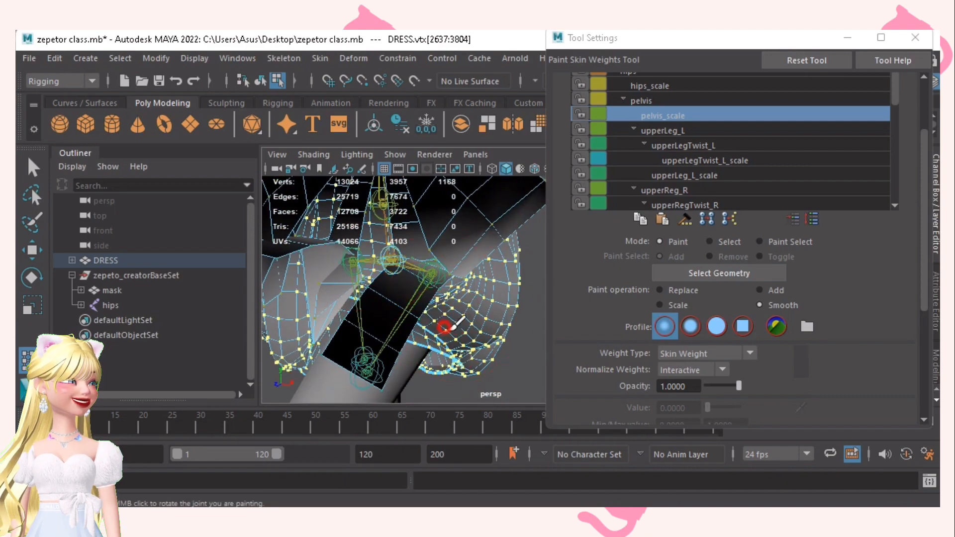
pyautogui.keyDown('alt'); pyautogui.moveTo(444, 327); pyautogui.dragTo(538, 259); pyautogui.keyUp('alt')
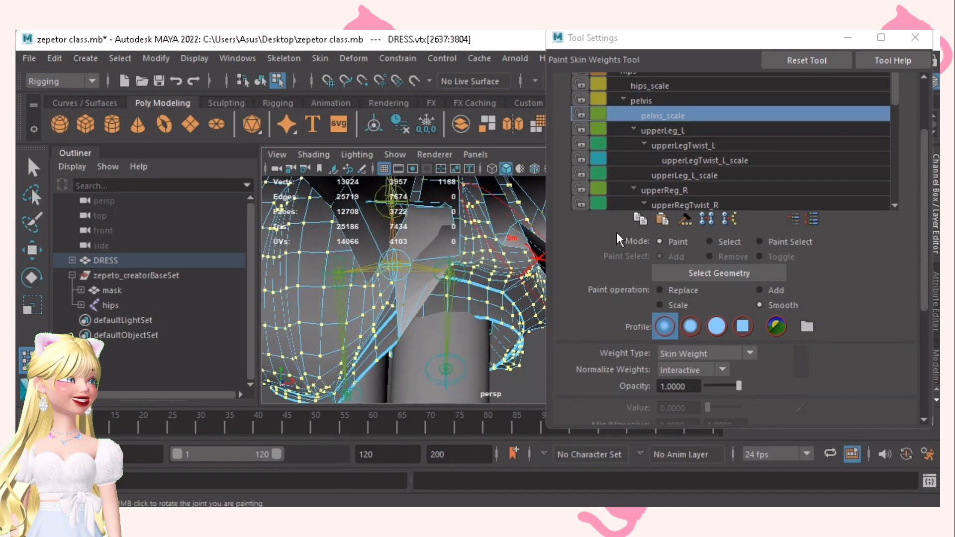
pyautogui.click(682, 221)
# - Smooth the pelvis_scale weights on the outer side of the skirt over the left thigh and hammer them again
pyautogui.keyDown('alt'); pyautogui.moveTo(443, 314); pyautogui.dragTo(462, 303); pyautogui.keyUp('alt')
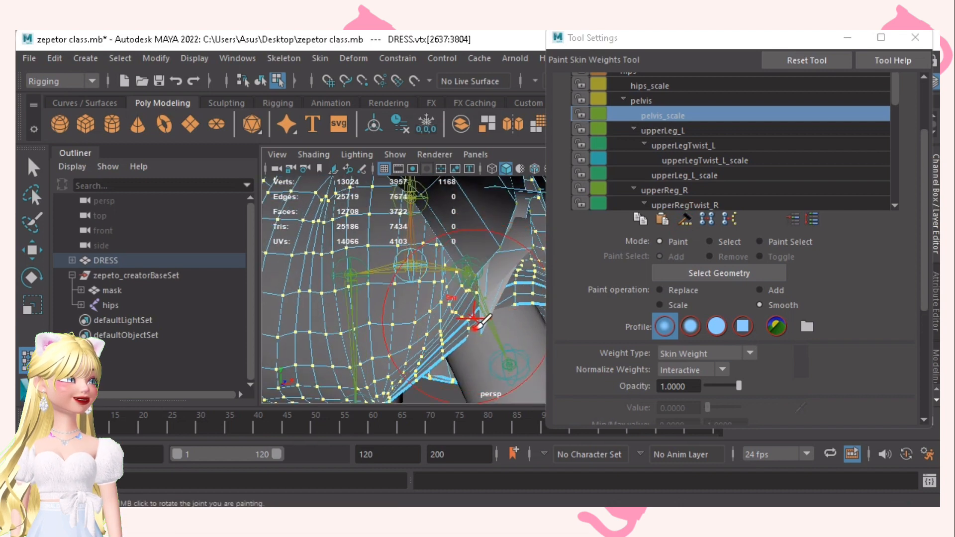
pyautogui.moveTo(395, 373)
pyautogui.keyDown('alt'); pyautogui.mouseDown()
pyautogui.moveTo(448, 346)
pyautogui.moveTo(408, 278)
pyautogui.mouseUp(); pyautogui.keyUp('alt')
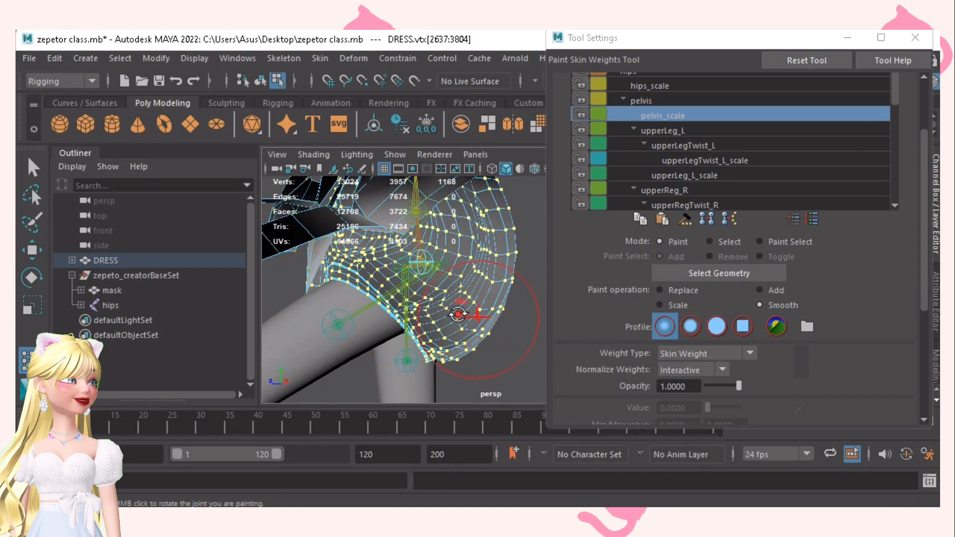
pyautogui.moveTo(457, 314)
pyautogui.keyDown('alt'); pyautogui.mouseDown()
pyautogui.moveTo(454, 305)
pyautogui.moveTo(477, 337)
pyautogui.moveTo(437, 298)
pyautogui.moveTo(444, 325)
pyautogui.moveTo(366, 320)
pyautogui.moveTo(461, 315)
pyautogui.moveTo(485, 298)
pyautogui.moveTo(482, 310)
pyautogui.moveTo(437, 277)
pyautogui.moveTo(441, 260)
pyautogui.moveTo(437, 273)
pyautogui.moveTo(369, 279)
pyautogui.moveTo(392, 327)
pyautogui.mouseUp(); pyautogui.keyUp('alt')
pyautogui.click(677, 221)
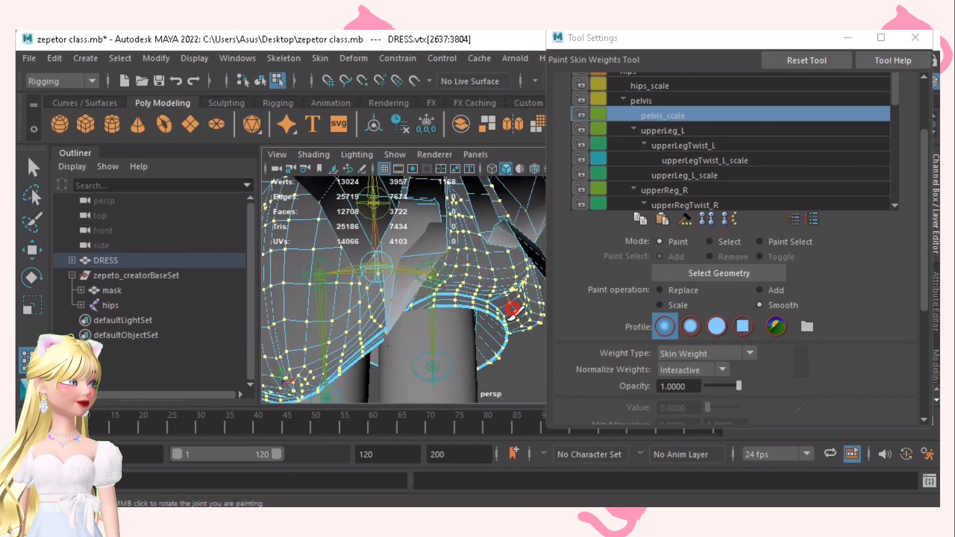
# - Even out the remaining folds around the skirt hem by smoothing the pelvis_scale weights from several sides
pyautogui.keyDown('alt'); pyautogui.moveTo(512, 311); pyautogui.dragTo(370, 289); pyautogui.keyUp('alt')
pyautogui.keyDown('alt'); pyautogui.moveTo(450, 325); pyautogui.dragTo(471, 324); pyautogui.keyUp('alt')
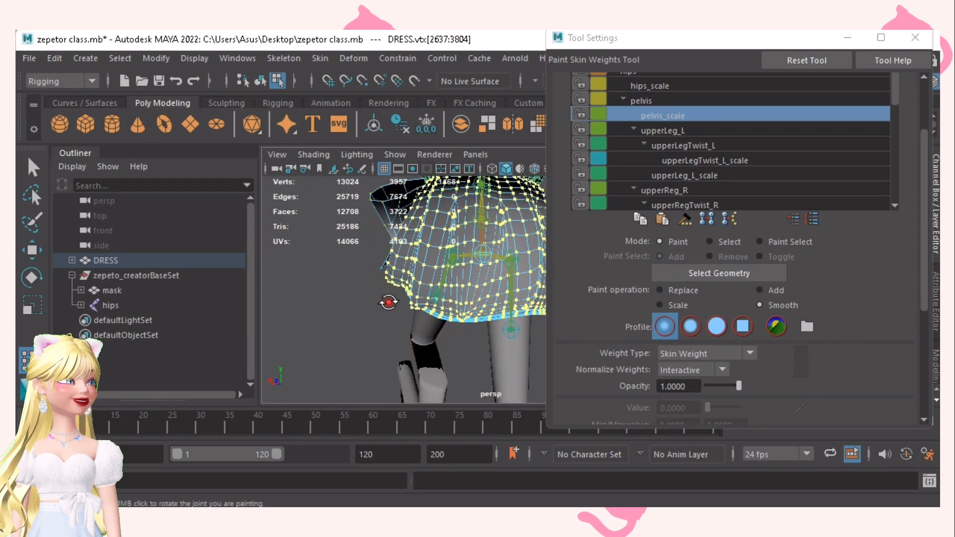
pyautogui.moveTo(389, 302)
pyautogui.keyDown('alt'); pyautogui.mouseDown()
pyautogui.moveTo(418, 290)
pyautogui.moveTo(378, 292)
pyautogui.moveTo(454, 311)
pyautogui.moveTo(446, 283)
pyautogui.moveTo(407, 286)
pyautogui.mouseUp(); pyautogui.keyUp('alt')
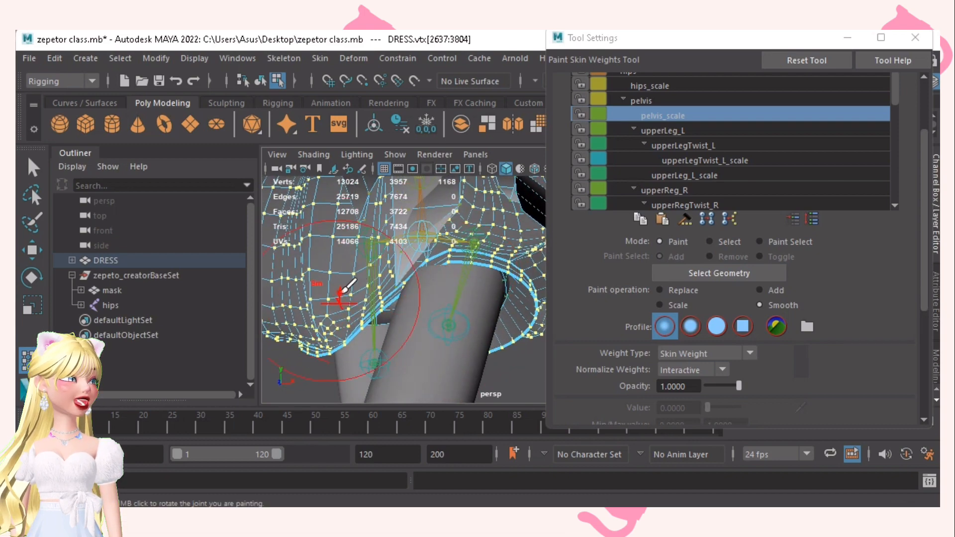
pyautogui.moveTo(342, 291)
pyautogui.keyDown('alt'); pyautogui.mouseDown()
pyautogui.moveTo(478, 298)
pyautogui.moveTo(341, 302)
pyautogui.moveTo(412, 312)
pyautogui.mouseUp(); pyautogui.keyUp('alt')
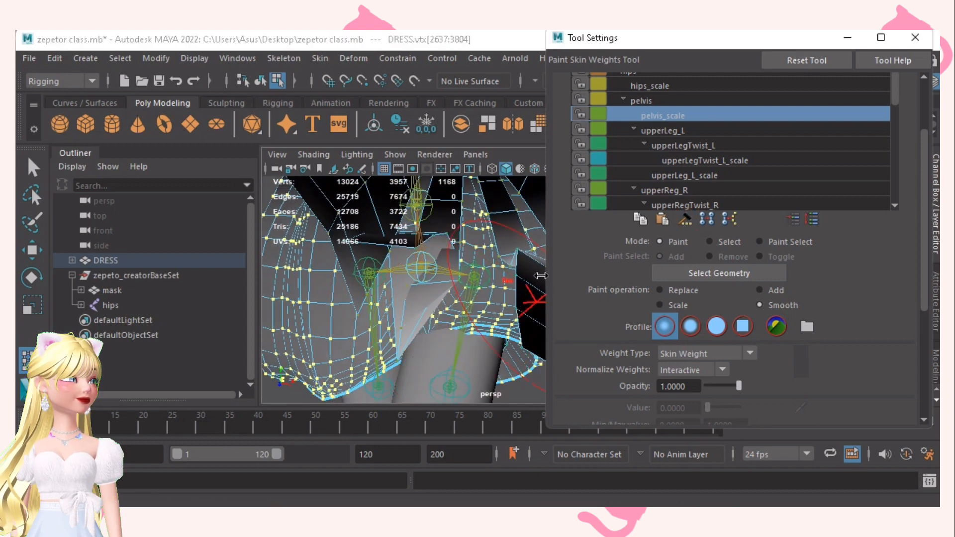
pyautogui.moveTo(472, 293)
pyautogui.keyDown('alt'); pyautogui.mouseDown()
pyautogui.moveTo(483, 360)
pyautogui.moveTo(496, 338)
pyautogui.moveTo(426, 300)
pyautogui.moveTo(447, 319)
pyautogui.moveTo(486, 326)
pyautogui.moveTo(460, 308)
pyautogui.moveTo(473, 297)
pyautogui.mouseUp(); pyautogui.keyUp('alt')
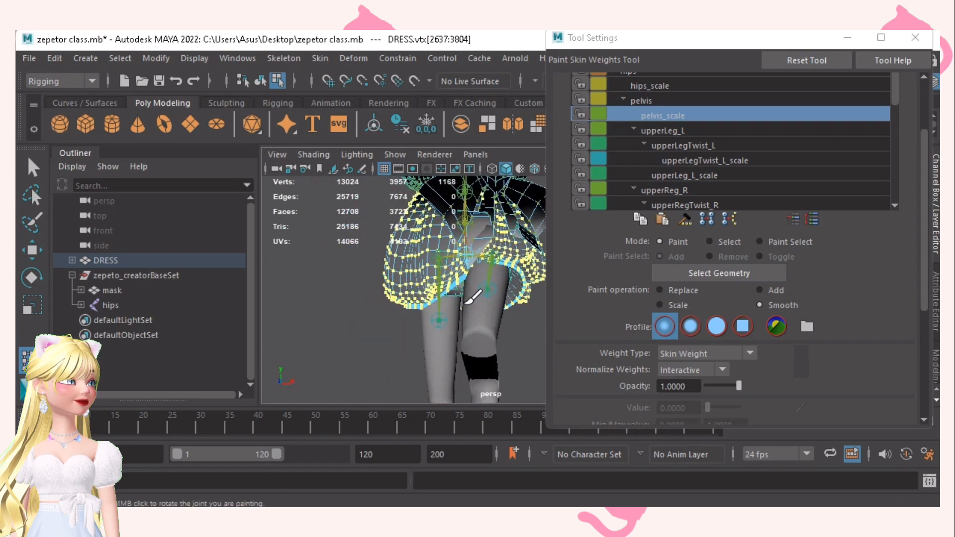
pyautogui.keyDown('alt'); pyautogui.moveTo(473, 297); pyautogui.dragTo(502, 340, button='right'); pyautogui.keyUp('alt')
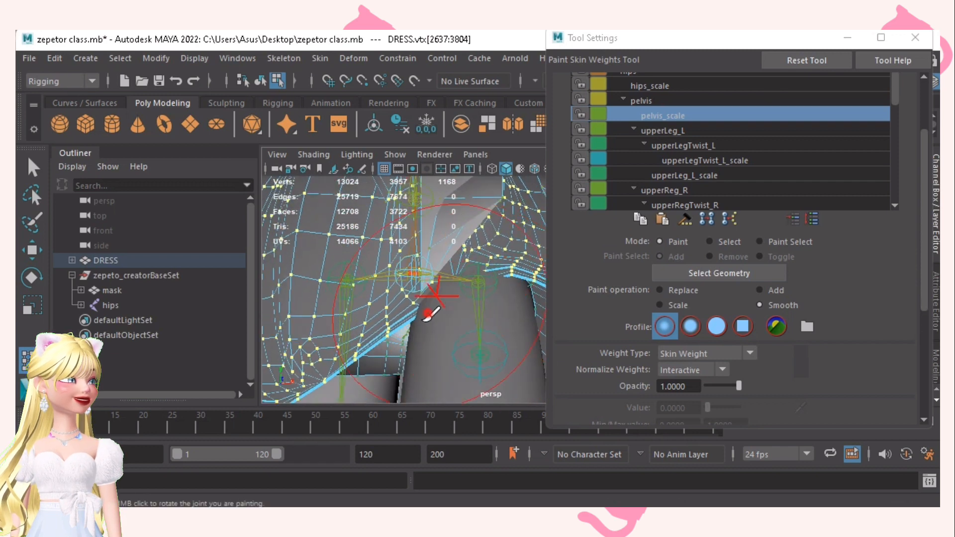
# - Switch to the hips_scale influence and smooth its weights on the skirt hem beside the left thigh
pyautogui.click(687, 87)
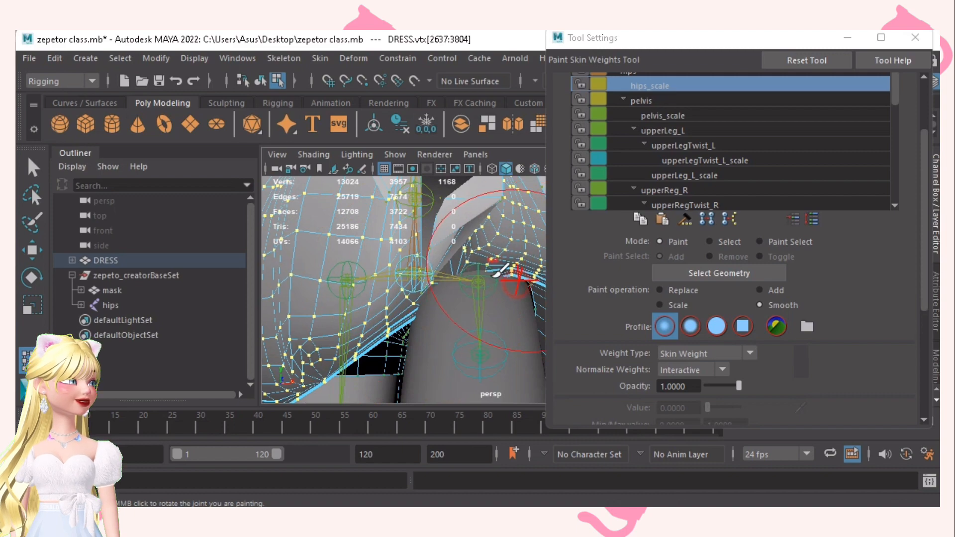
pyautogui.keyDown('alt'); pyautogui.moveTo(499, 271); pyautogui.dragTo(417, 305); pyautogui.keyUp('alt')
pyautogui.keyDown('alt'); pyautogui.moveTo(450, 368); pyautogui.dragTo(417, 304); pyautogui.keyUp('alt')
pyautogui.keyDown('alt'); pyautogui.moveTo(417, 304); pyautogui.dragTo(465, 251, button='right'); pyautogui.keyUp('alt')
pyautogui.moveTo(465, 251)
pyautogui.keyDown('alt'); pyautogui.mouseDown()
pyautogui.moveTo(341, 319)
pyautogui.moveTo(404, 298)
pyautogui.mouseUp(); pyautogui.keyUp('alt')
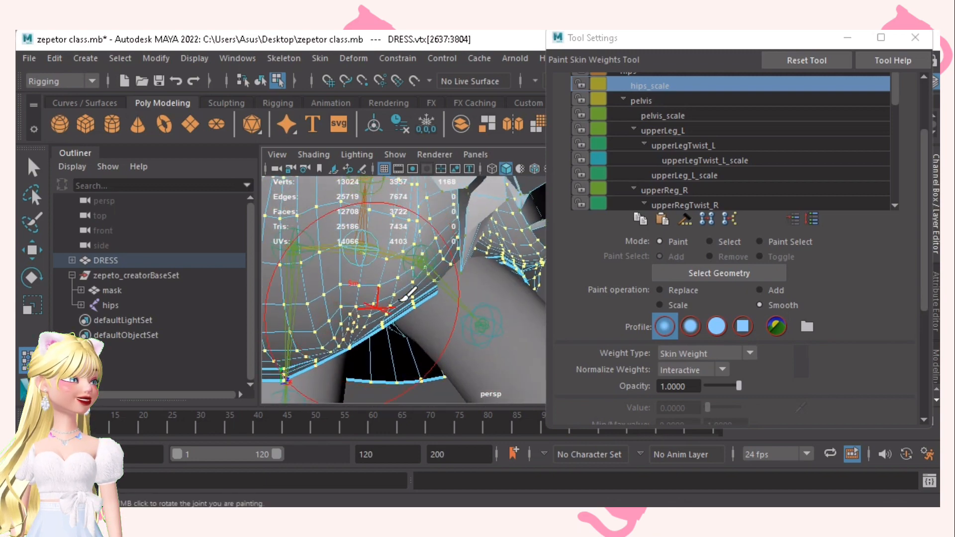
# - Smooth the pelvis_scale weights on the hem section under the left thigh and exit Paint Skin Weights
pyautogui.click(662, 116)
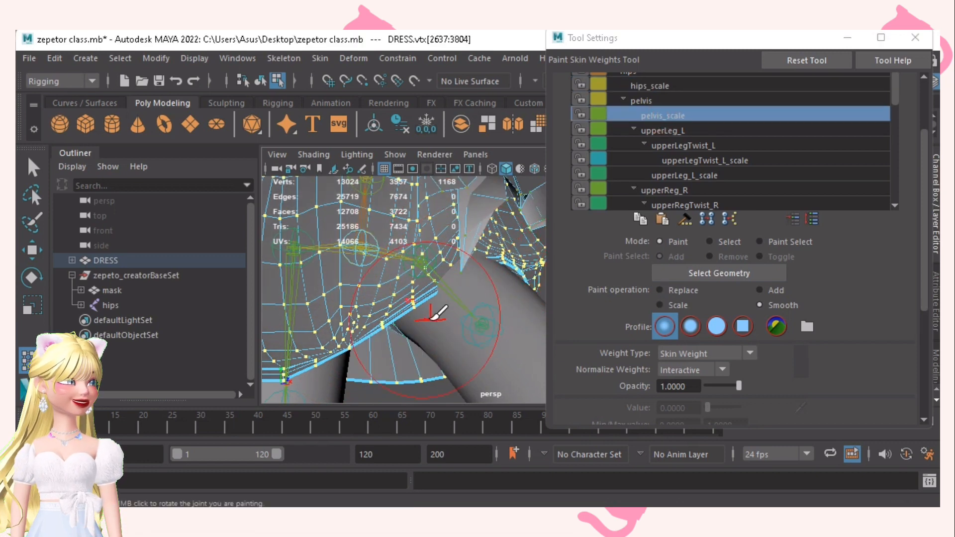
pyautogui.scroll(-5, 443, 291)
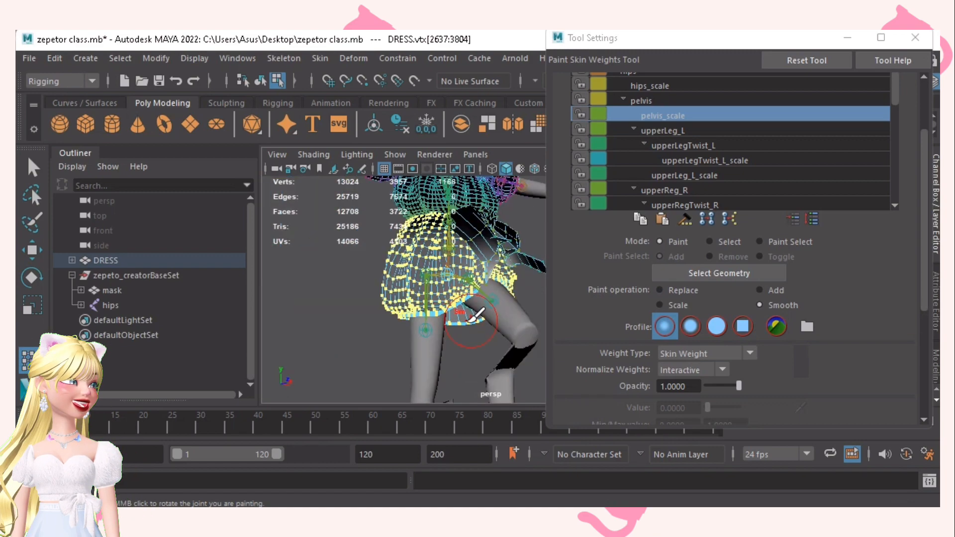
pyautogui.moveTo(473, 316)
pyautogui.keyDown('alt'); pyautogui.mouseDown()
pyautogui.moveTo(457, 344)
pyautogui.moveTo(485, 229)
pyautogui.moveTo(430, 303)
pyautogui.moveTo(443, 326)
pyautogui.mouseUp(); pyautogui.keyUp('alt')
pyautogui.scroll(5, 450, 343)
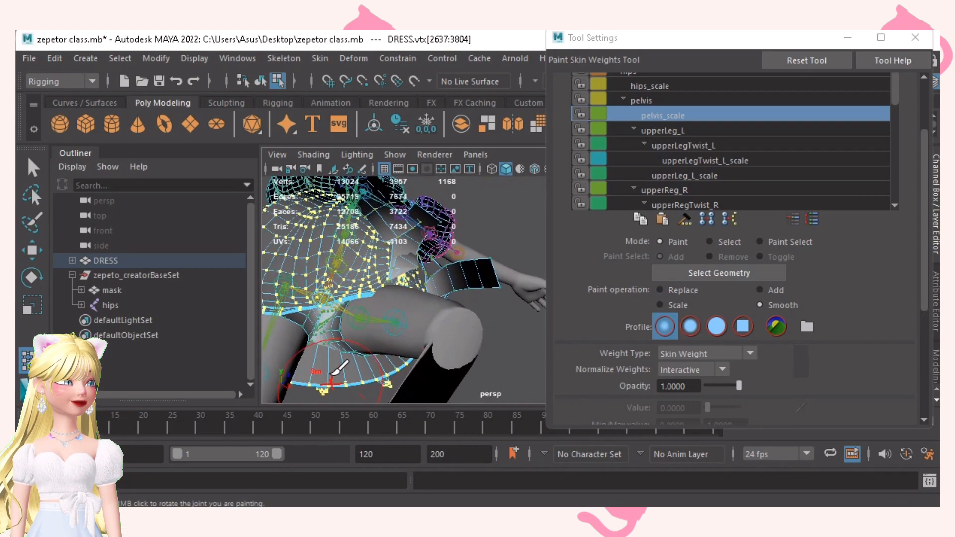
pyautogui.moveTo(334, 362)
pyautogui.keyDown('alt'); pyautogui.mouseDown()
pyautogui.moveTo(387, 271)
pyautogui.moveTo(379, 274)
pyautogui.moveTo(372, 251)
pyautogui.moveTo(360, 294)
pyautogui.moveTo(467, 290)
pyautogui.moveTo(398, 302)
pyautogui.moveTo(413, 299)
pyautogui.mouseUp(); pyautogui.keyUp('alt')
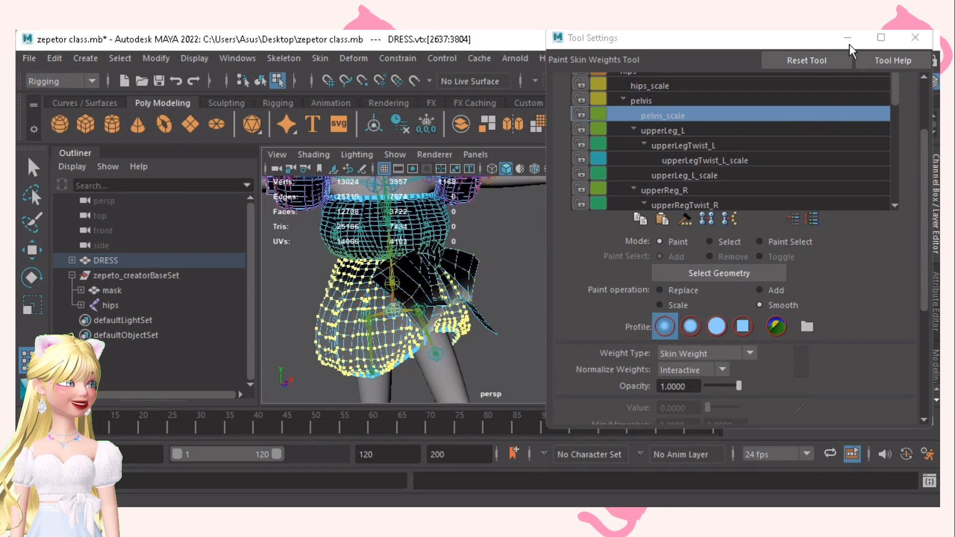
pyautogui.click(910, 41)
pyautogui.press('q')
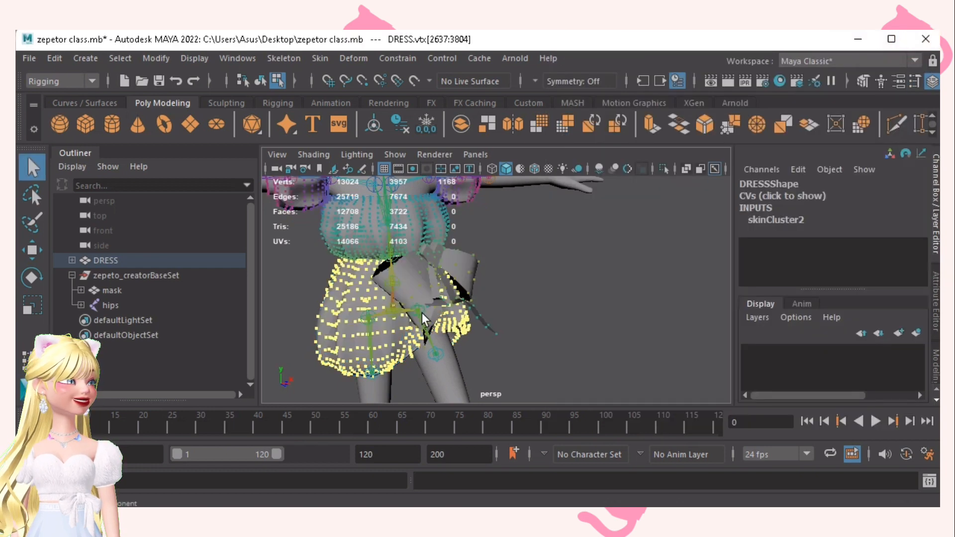
# - Return to object selection and reset the upperLeg_L joint's Rotate Y to 0 to restore the leg's rest pose
pyautogui.press('F8')
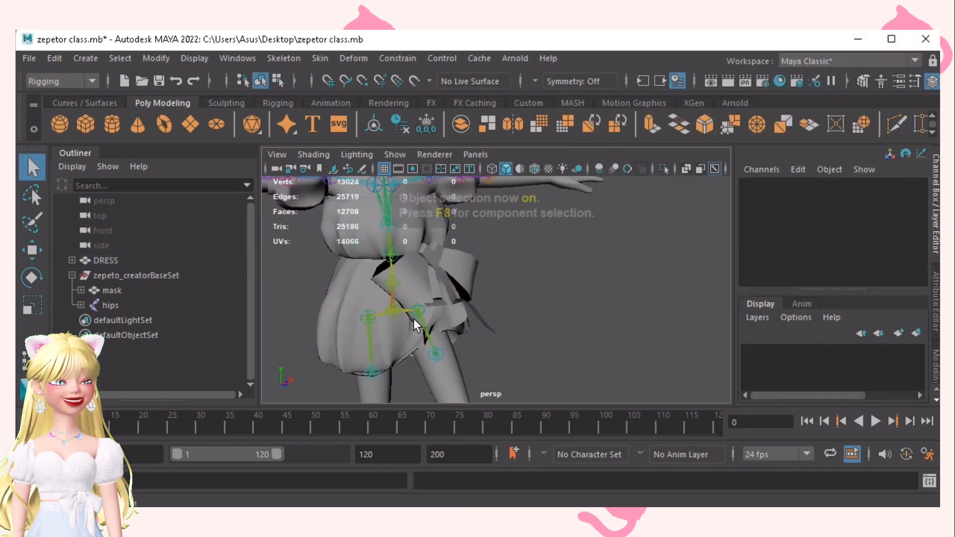
pyautogui.click(419, 315)
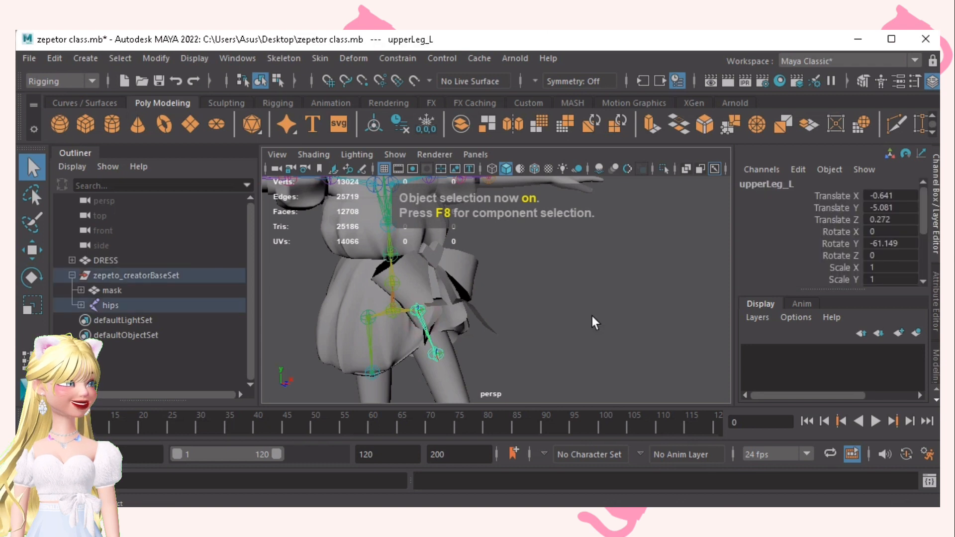
pyautogui.doubleClick(900, 244)
pyautogui.write('0')
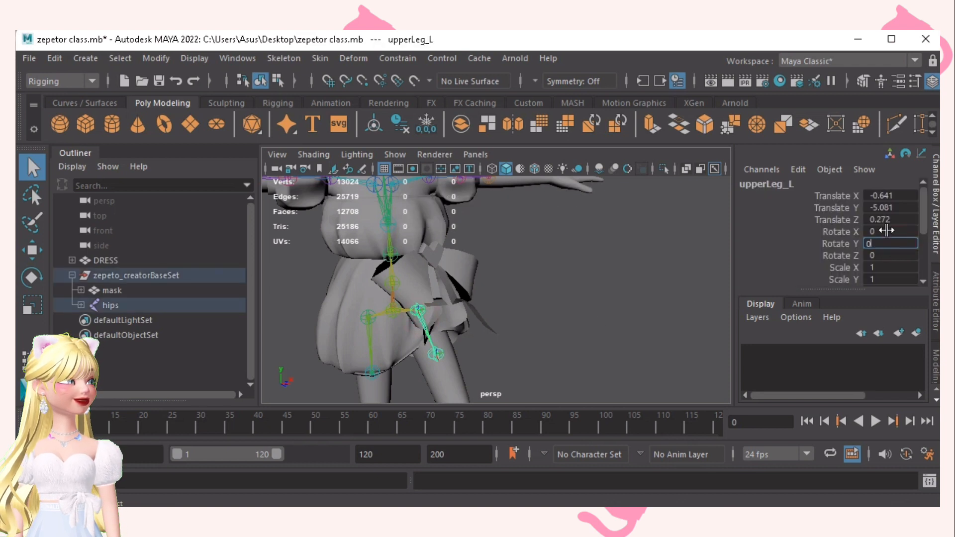
pyautogui.click(885, 231)
pyautogui.keyDown('alt'); pyautogui.moveTo(568, 260); pyautogui.dragTo(409, 253, button='right'); pyautogui.keyUp('alt')
pyautogui.keyDown('alt'); pyautogui.moveTo(535, 320); pyautogui.dragTo(513, 321); pyautogui.keyUp('alt')
pyautogui.click(546, 309)
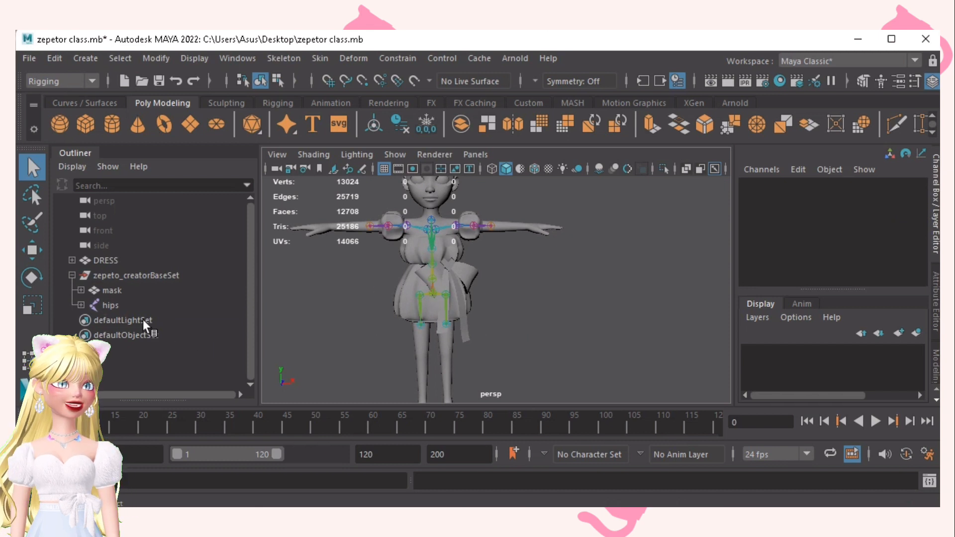
# - Move the mask mesh and the hips joint hierarchy out of the zepeto_creatorBaseSet group to the scene's top level
pyautogui.moveTo(109, 292); pyautogui.dragTo(117, 307)
pyautogui.moveTo(92, 293); pyautogui.dragTo(90, 268, button='middle')
pyautogui.click(113, 289)
pyautogui.click(105, 275)
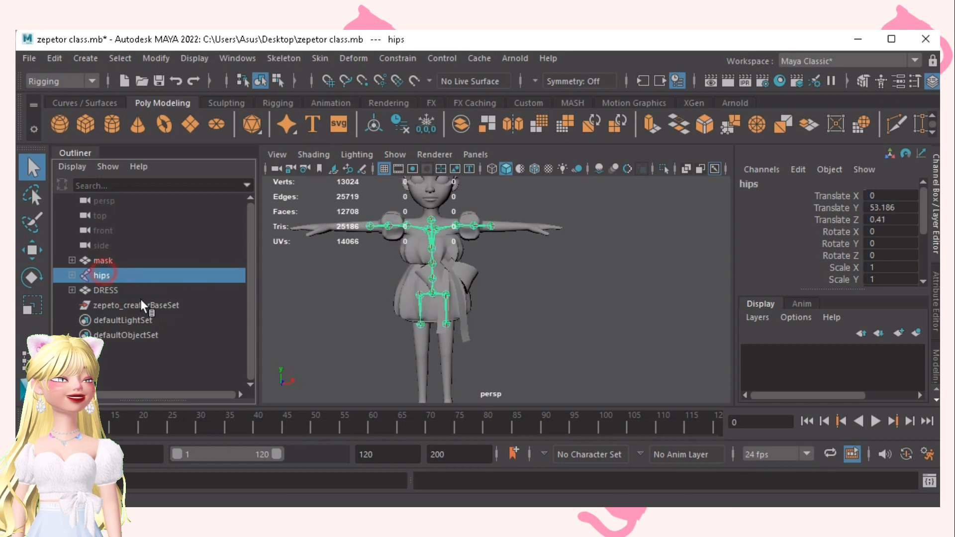
pyautogui.click(119, 307)
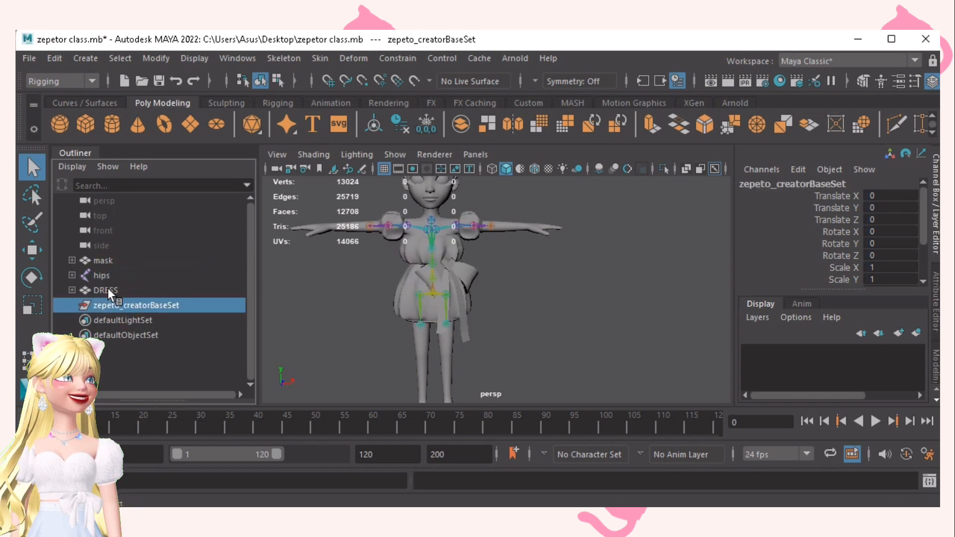
pyautogui.click(109, 262)
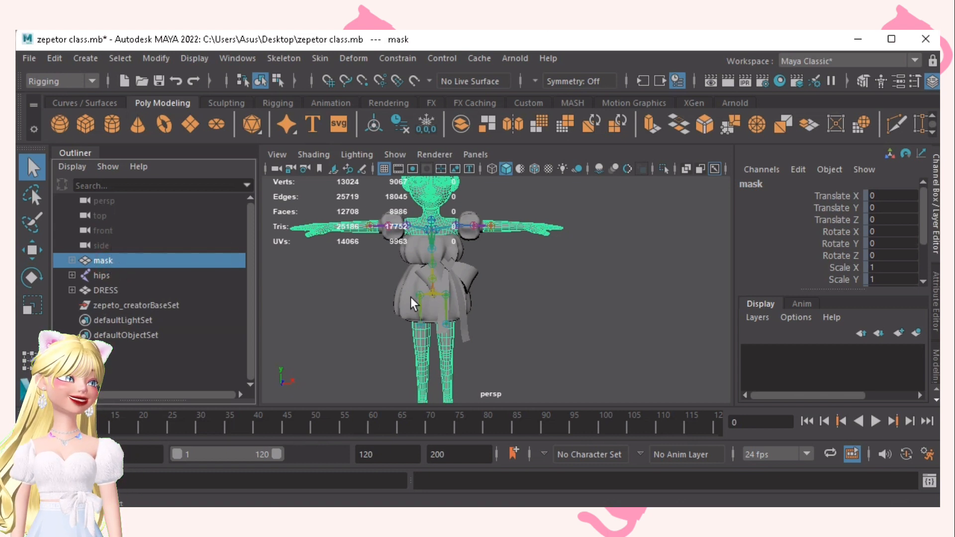
pyautogui.press('F2')
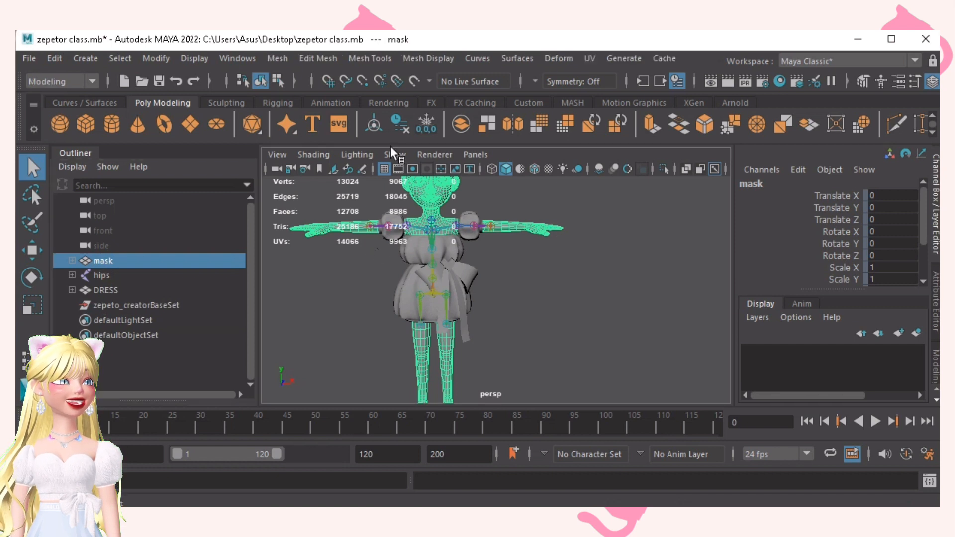
pyautogui.click(426, 59)
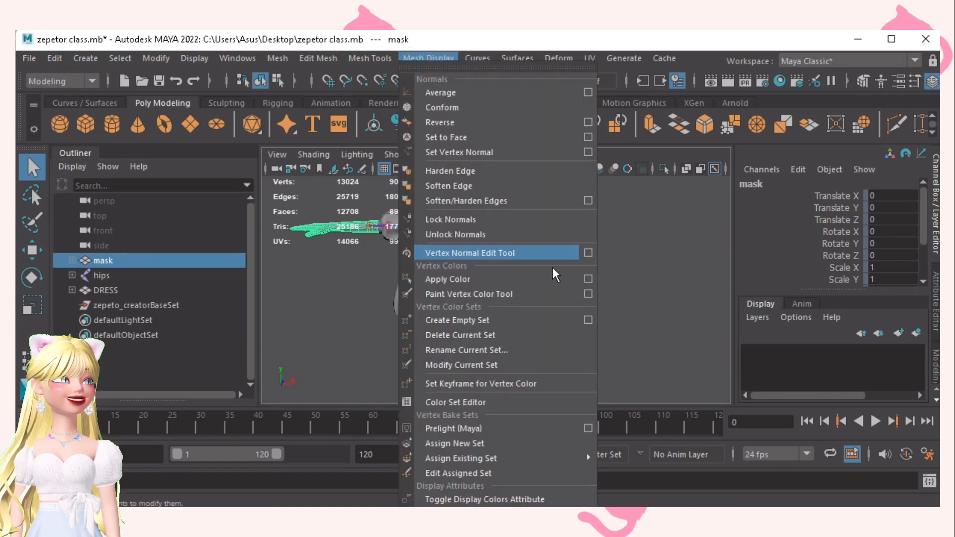
pyautogui.click(654, 278)
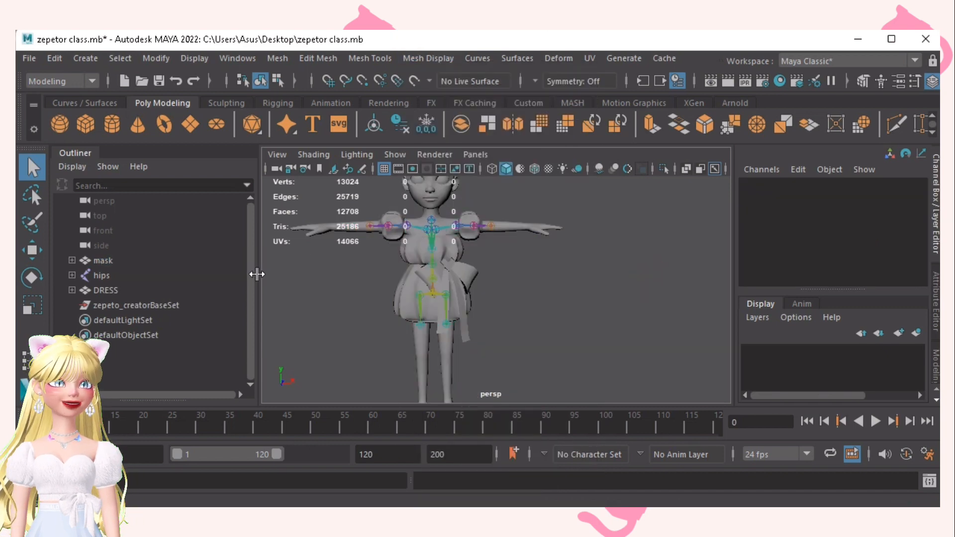
pyautogui.moveTo(102, 260); pyautogui.dragTo(106, 290)
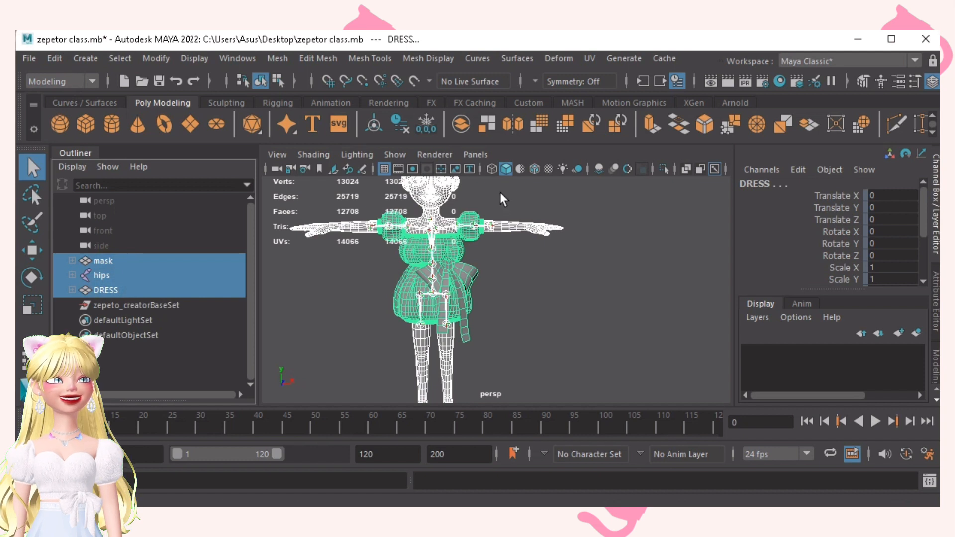
pyautogui.click(512, 294)
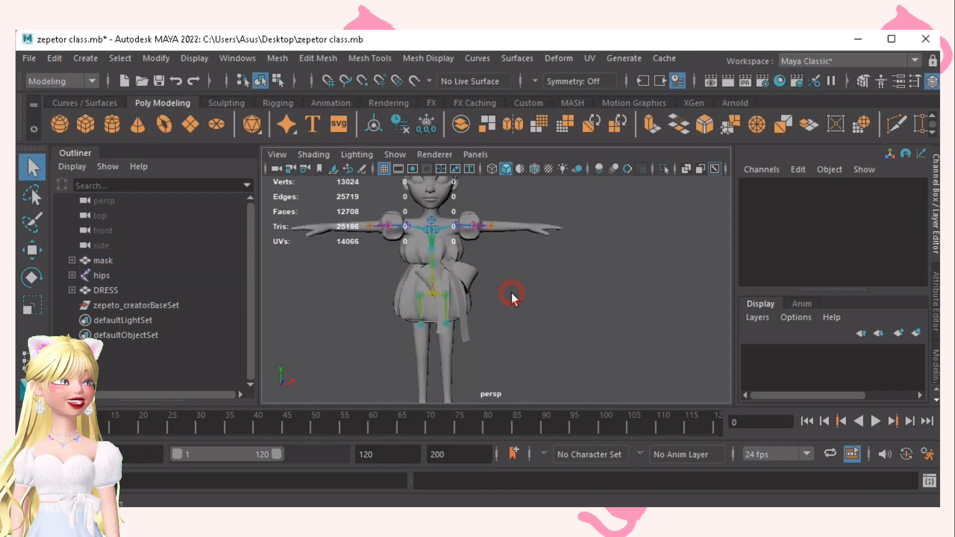
# - Examine how the dress sits on the upper body and hips in the rest pose from the front and slightly angled views
pyautogui.keyDown('alt'); pyautogui.moveTo(457, 286); pyautogui.dragTo(471, 287); pyautogui.keyUp('alt')
pyautogui.keyDown('alt'); pyautogui.moveTo(471, 287); pyautogui.dragTo(497, 315, button='middle'); pyautogui.keyUp('alt')
pyautogui.moveTo(496, 316)
pyautogui.keyDown('alt'); pyautogui.mouseDown(button='right')
pyautogui.moveTo(458, 308)
pyautogui.moveTo(550, 307)
pyautogui.mouseUp(button='right'); pyautogui.keyUp('alt')
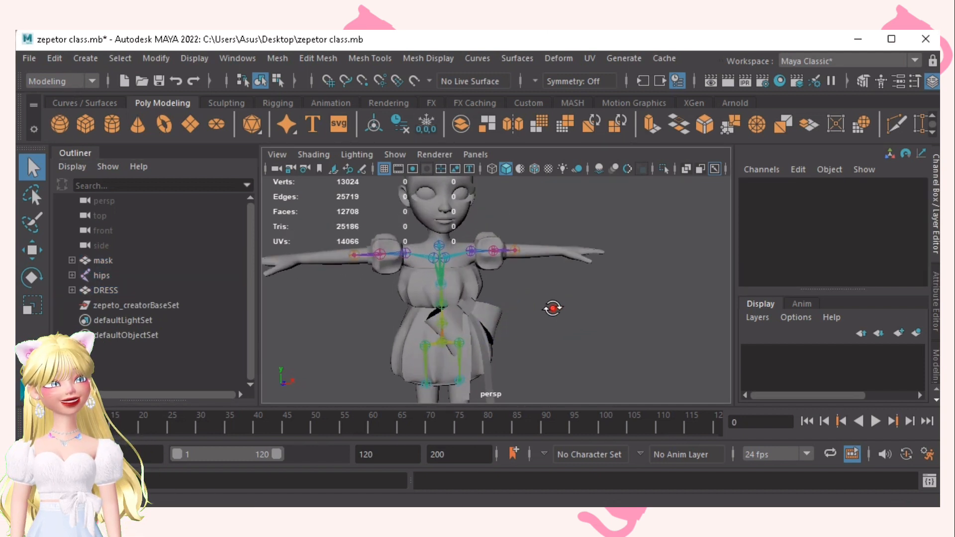
pyautogui.keyDown('alt'); pyautogui.moveTo(551, 306); pyautogui.dragTo(543, 285); pyautogui.keyUp('alt')
pyautogui.scroll(3, 546, 273)
pyautogui.keyDown('alt'); pyautogui.moveTo(556, 273); pyautogui.dragTo(476, 270, button='right'); pyautogui.keyUp('alt')
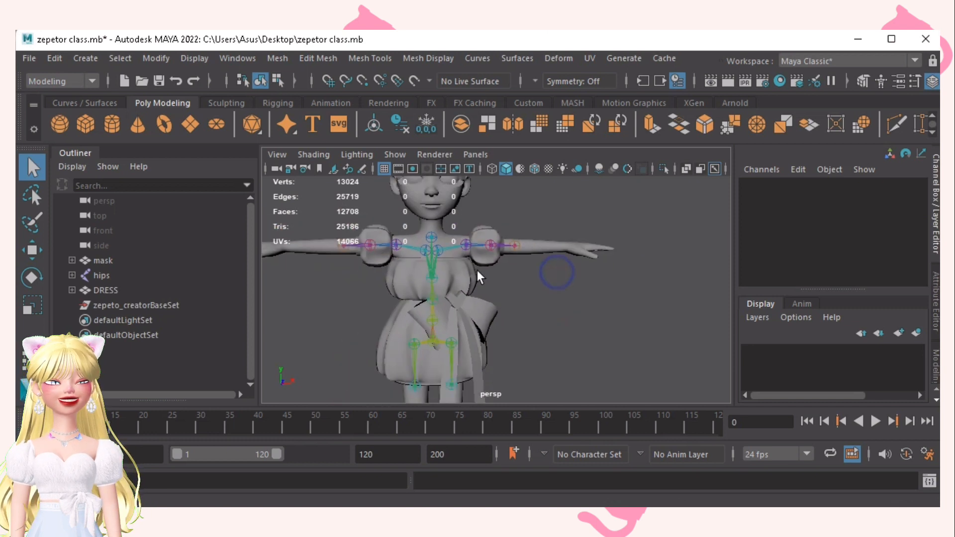
pyautogui.keyDown('alt'); pyautogui.moveTo(476, 270); pyautogui.dragTo(481, 319, button='middle'); pyautogui.keyUp('alt')
pyautogui.keyDown('alt'); pyautogui.moveTo(505, 380); pyautogui.dragTo(508, 292, button='middle'); pyautogui.keyUp('alt')
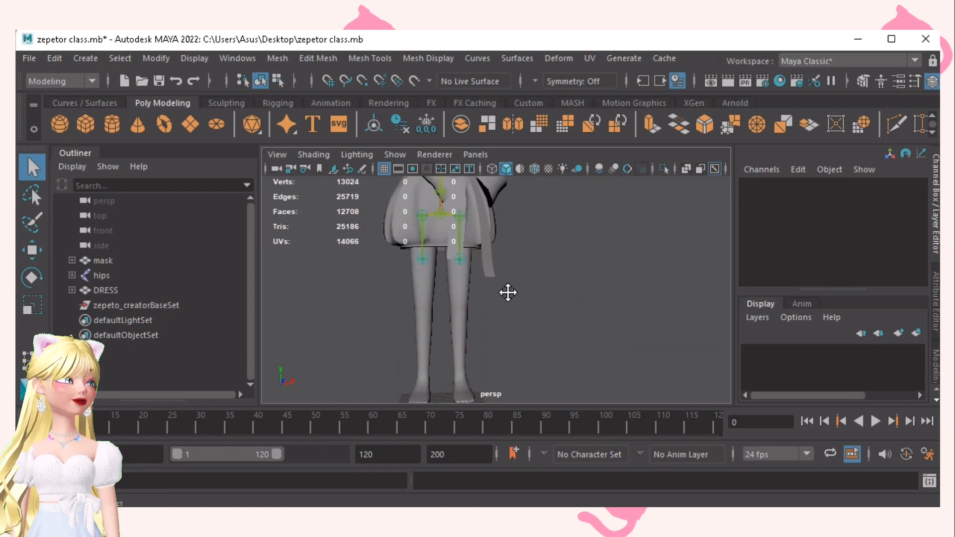
# - Examine the bare lower legs and feet below the skirt from several angles
pyautogui.keyDown('alt'); pyautogui.moveTo(535, 267); pyautogui.dragTo(418, 258, button='right'); pyautogui.keyUp('alt')
pyautogui.keyDown('alt'); pyautogui.moveTo(398, 311); pyautogui.dragTo(517, 348, button='right'); pyautogui.keyUp('alt')
pyautogui.keyDown('alt'); pyautogui.moveTo(488, 343); pyautogui.dragTo(507, 349); pyautogui.keyUp('alt')
pyautogui.keyDown('alt'); pyautogui.moveTo(507, 349); pyautogui.dragTo(505, 306, button='middle'); pyautogui.keyUp('alt')
pyautogui.keyDown('alt'); pyautogui.moveTo(473, 316); pyautogui.dragTo(553, 341, button='right'); pyautogui.keyUp('alt')
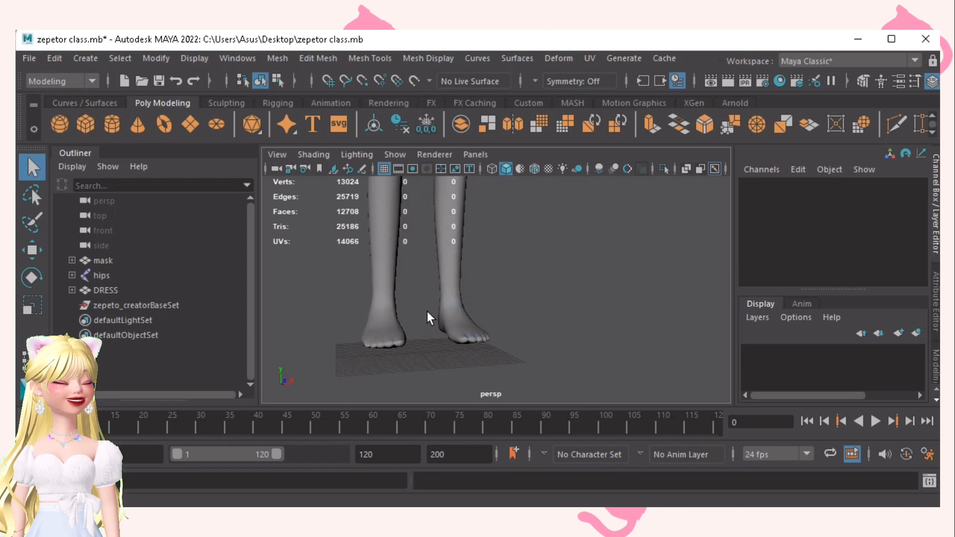
pyautogui.keyDown('alt'); pyautogui.moveTo(417, 320); pyautogui.dragTo(486, 328); pyautogui.keyUp('alt')
pyautogui.keyDown('alt'); pyautogui.moveTo(550, 333); pyautogui.dragTo(528, 323, button='right'); pyautogui.keyUp('alt')
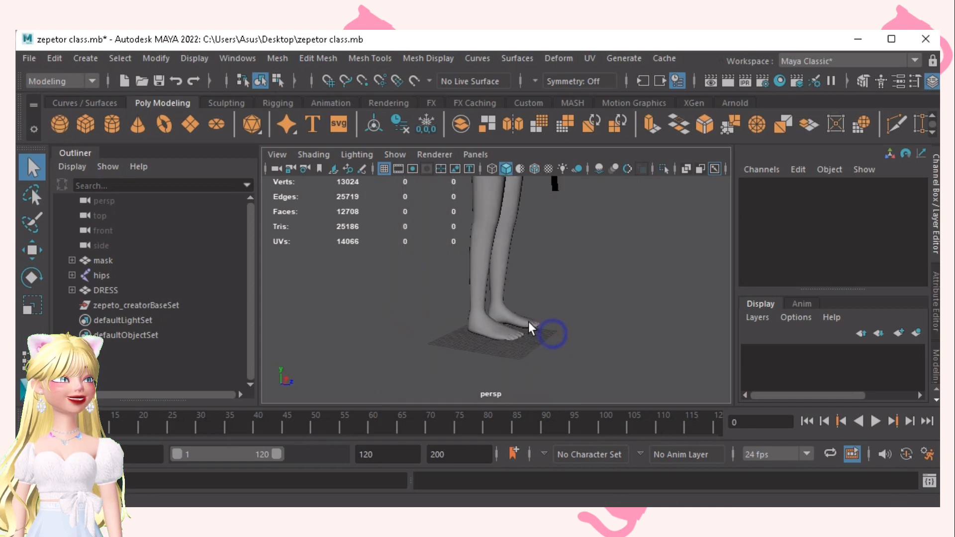
pyautogui.keyDown('alt'); pyautogui.moveTo(502, 323); pyautogui.dragTo(467, 292); pyautogui.keyUp('alt')
pyautogui.keyDown('alt'); pyautogui.moveTo(478, 236); pyautogui.dragTo(485, 349, button='middle'); pyautogui.keyUp('alt')
pyautogui.keyDown('alt'); pyautogui.moveTo(547, 320); pyautogui.dragTo(505, 318); pyautogui.keyUp('alt')
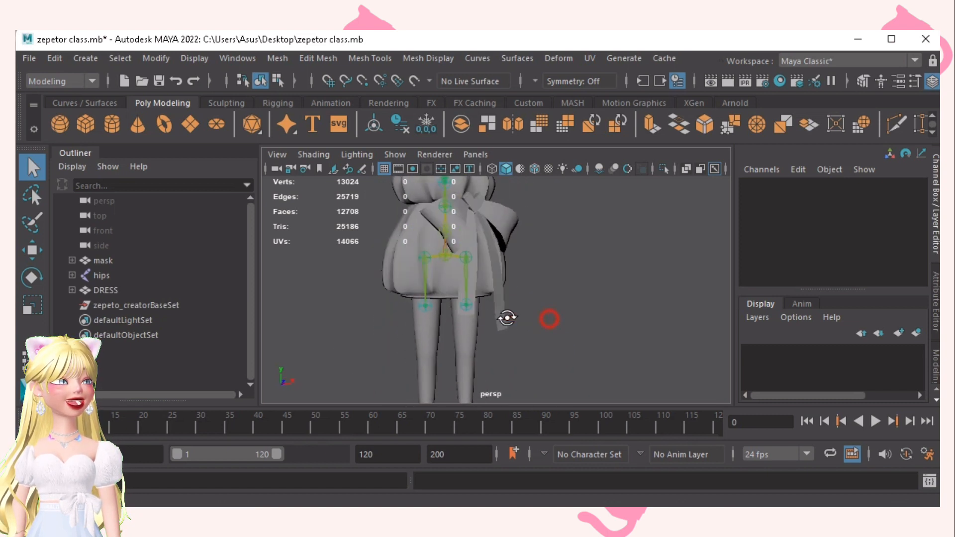
# - Examine the right arm around the puff sleeve and select its joint chain from the shoulder_R joint
pyautogui.keyDown('alt'); pyautogui.moveTo(503, 254); pyautogui.dragTo(500, 321, button='middle'); pyautogui.keyUp('alt')
pyautogui.keyDown('alt'); pyautogui.moveTo(534, 303); pyautogui.dragTo(483, 288, button='right'); pyautogui.keyUp('alt')
pyautogui.keyDown('alt'); pyautogui.moveTo(471, 275); pyautogui.dragTo(490, 307, button='middle'); pyautogui.keyUp('alt')
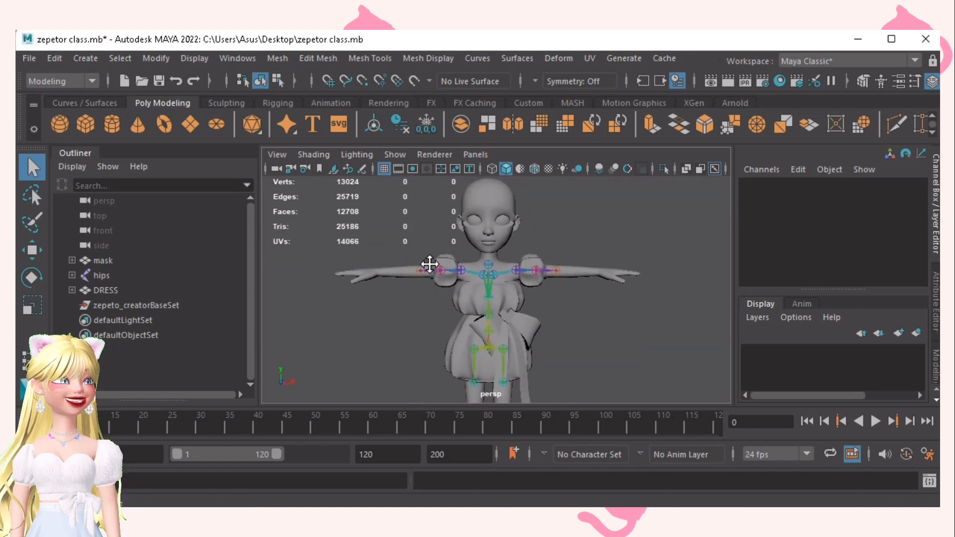
pyautogui.keyDown('alt'); pyautogui.moveTo(428, 264); pyautogui.dragTo(501, 269, button='middle'); pyautogui.keyUp('alt')
pyautogui.keyDown('alt'); pyautogui.moveTo(473, 267); pyautogui.dragTo(609, 313, button='right'); pyautogui.keyUp('alt')
pyautogui.keyDown('alt'); pyautogui.moveTo(436, 269); pyautogui.dragTo(466, 282, button='middle'); pyautogui.keyUp('alt')
pyautogui.keyDown('alt'); pyautogui.moveTo(467, 282); pyautogui.dragTo(517, 294, button='right'); pyautogui.keyUp('alt')
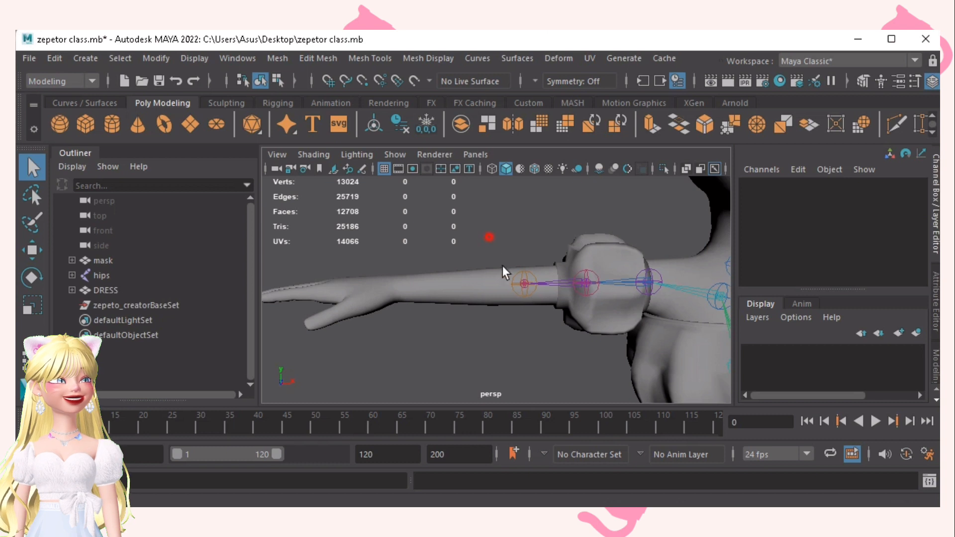
pyautogui.moveTo(502, 266); pyautogui.dragTo(706, 318)
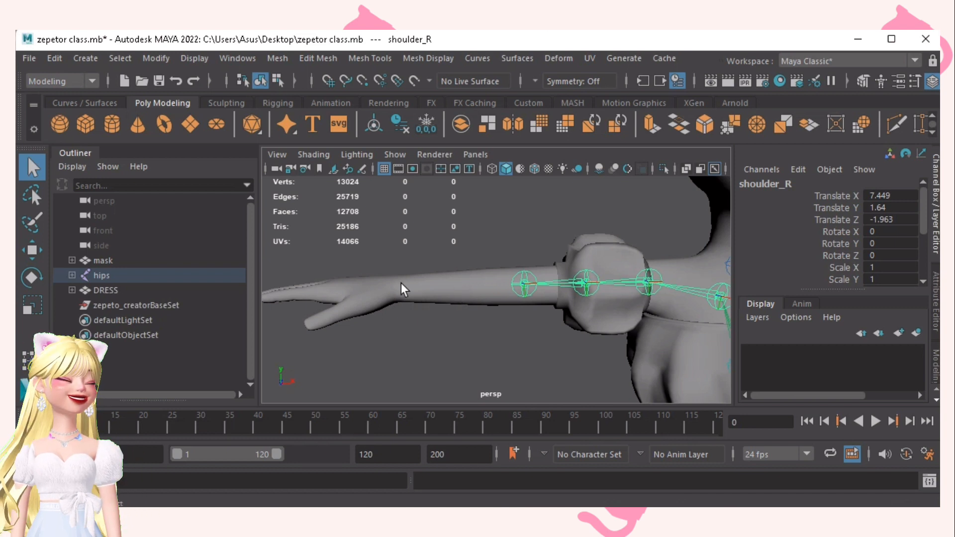
pyautogui.scroll(-6, 452, 255)
pyautogui.scroll(4, 603, 282)
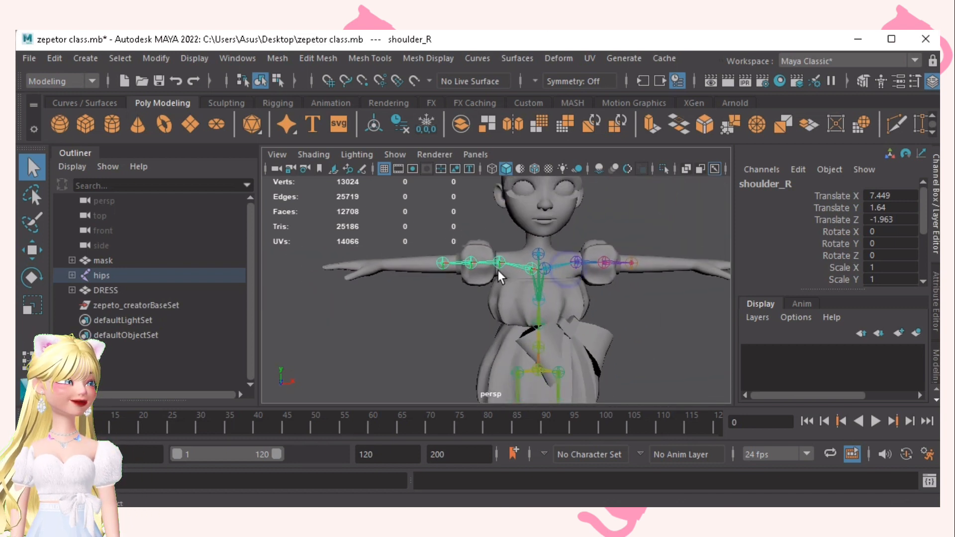